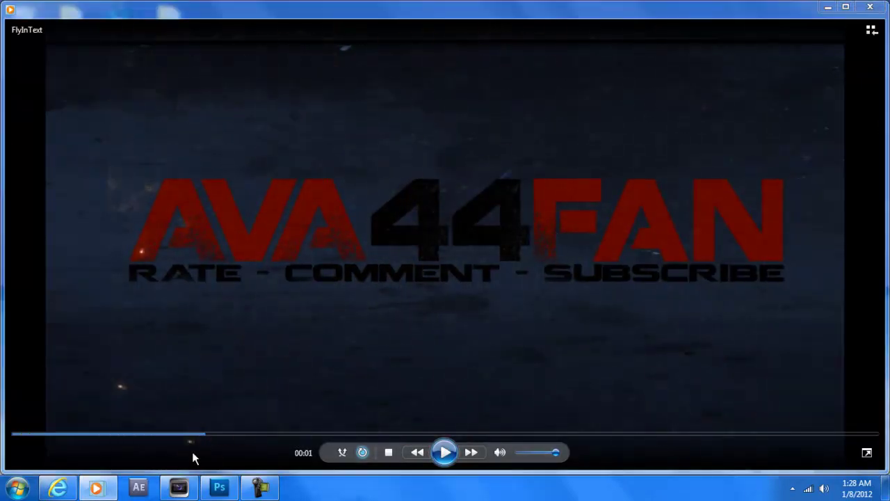
# Pause, rewind and resume FlyInText to rewatch the AVA44FAN fly-in title with sparks.
pyautogui.click(80, 435)
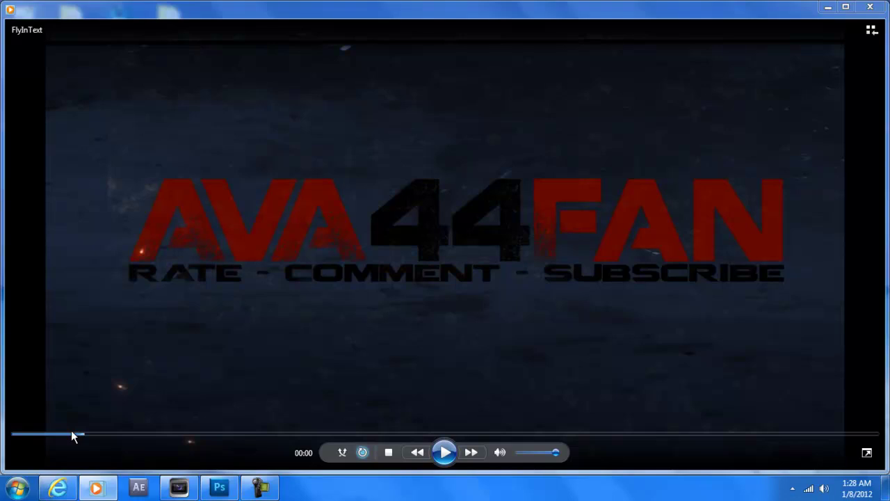
pyautogui.click(445, 453)
pyautogui.click(445, 454)
pyautogui.click(46, 435)
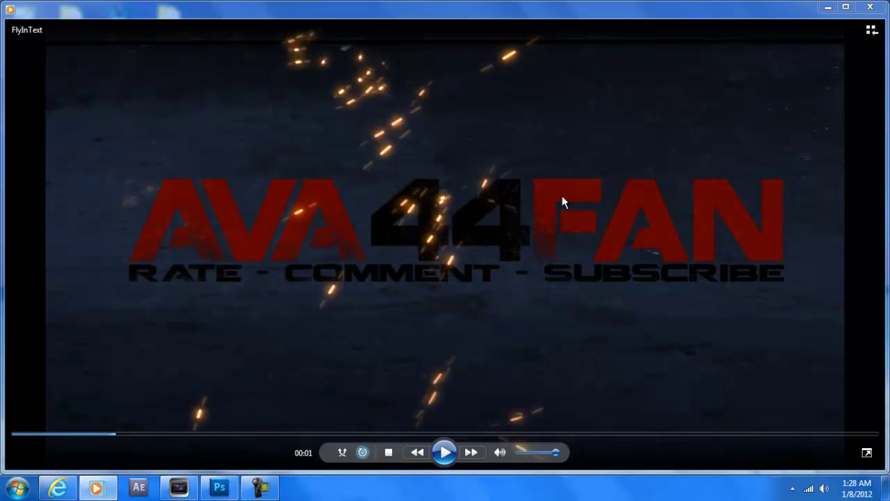
pyautogui.click(873, 12)
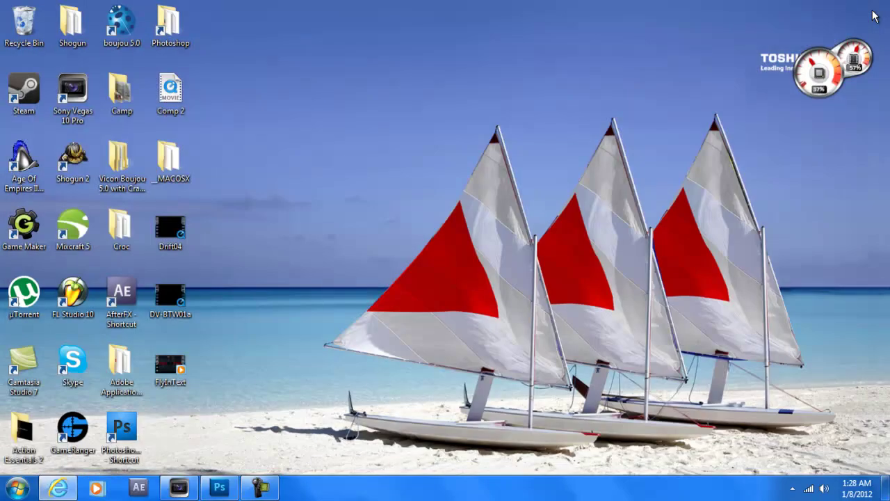
pyautogui.click(220, 491)
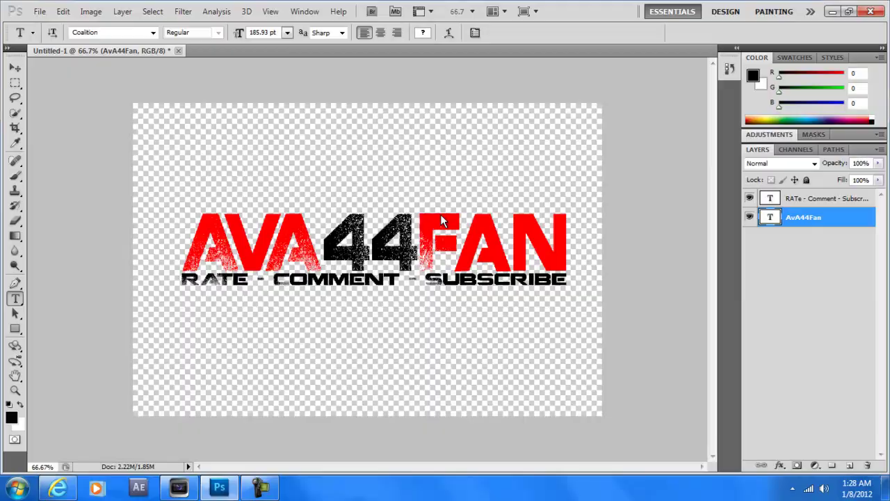
pyautogui.moveTo(196, 262); pyautogui.dragTo(153, 253)
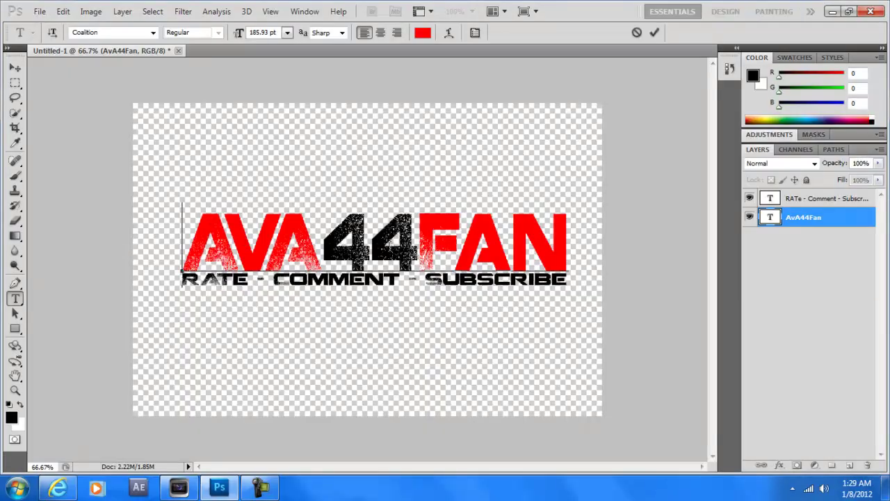
pyautogui.moveTo(385, 249); pyautogui.dragTo(502, 224)
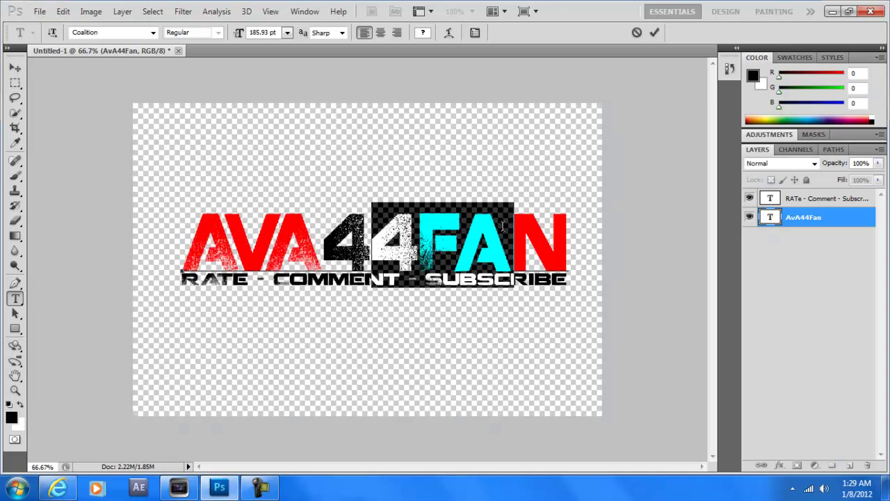
pyautogui.click(383, 255)
pyautogui.click(832, 11)
# Bring back the Intro project, enlarge the timeline and delete every event on it.
pyautogui.click(178, 487)
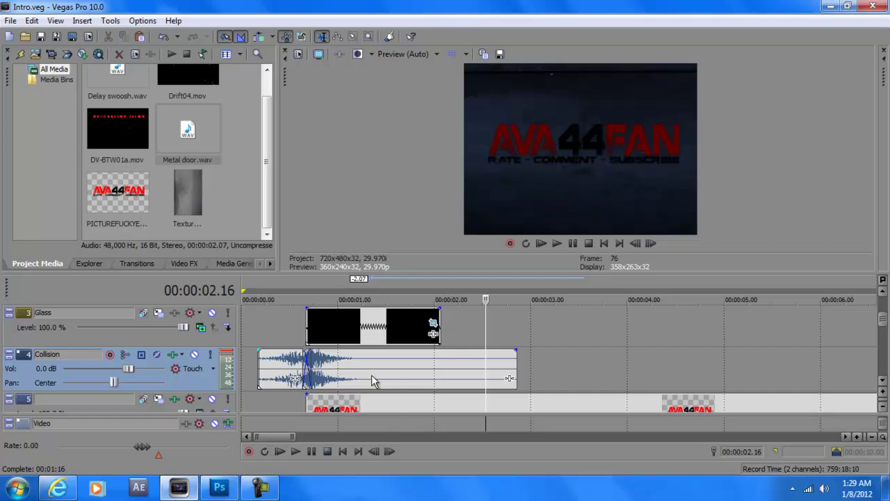
pyautogui.moveTo(821, 275); pyautogui.dragTo(802, 257)
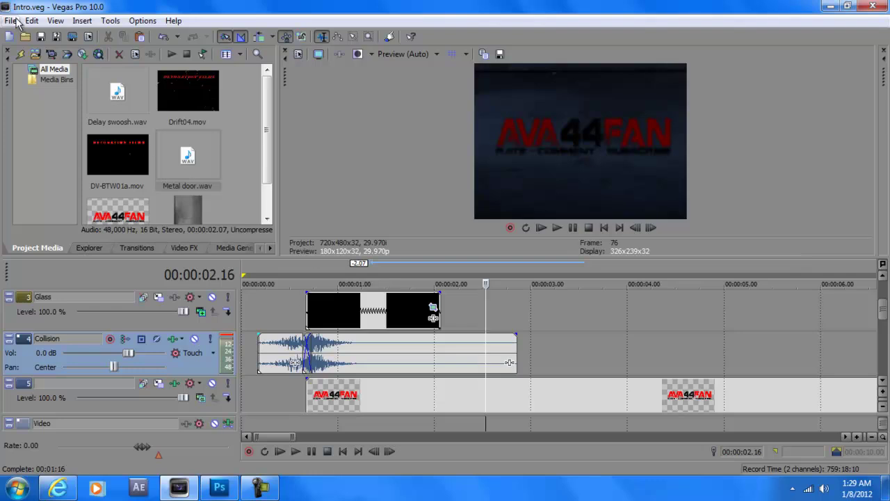
pyautogui.click(10, 20)
pyautogui.click(10, 21)
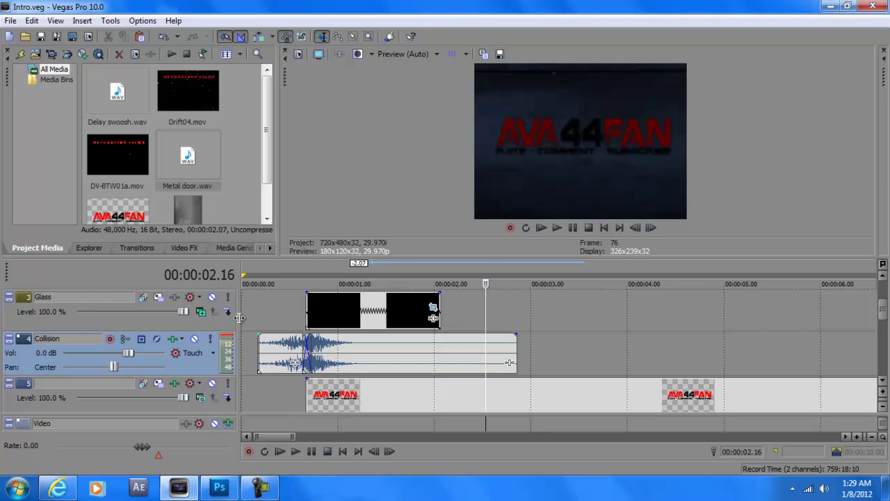
pyautogui.hotkey('ctrl', 'a')
pyautogui.press('Delete')
# Delete the Glass, Collision and fifth tracks from the timeline.
pyautogui.click(859, 311)
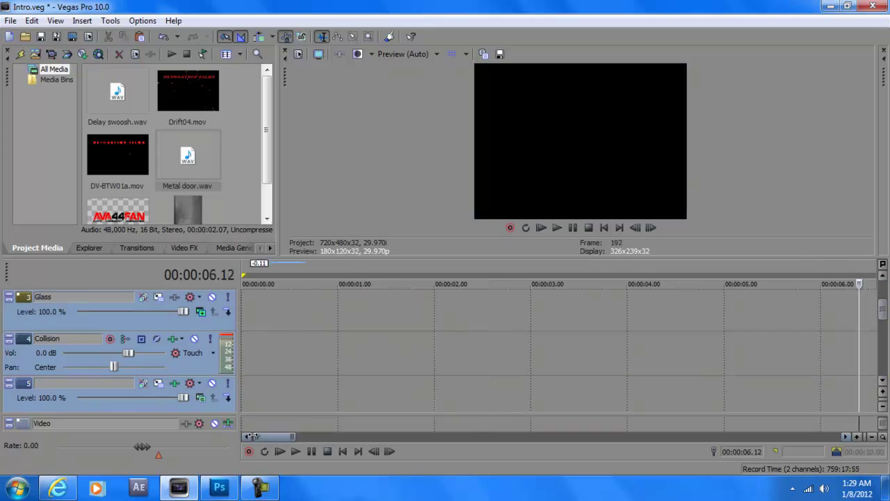
pyautogui.click(53, 359)
pyautogui.hotkey('ctrl', 'a')
pyautogui.press('Delete')
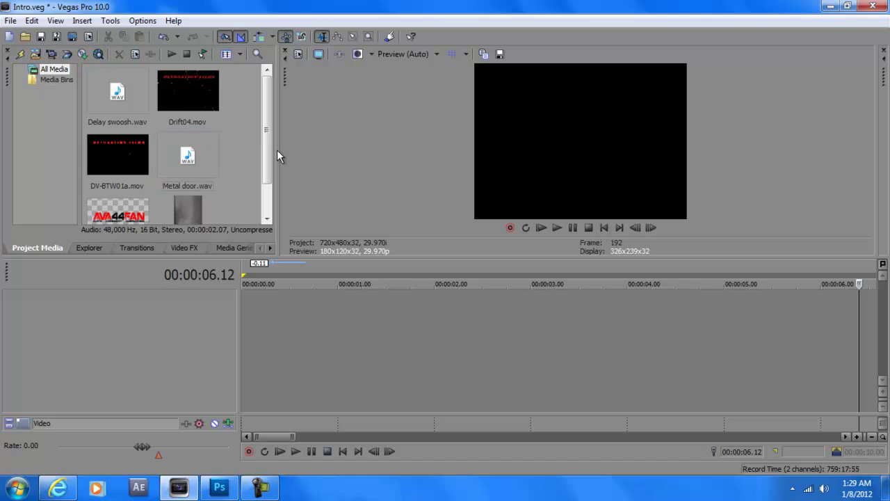
pyautogui.moveTo(268, 152); pyautogui.dragTo(267, 182)
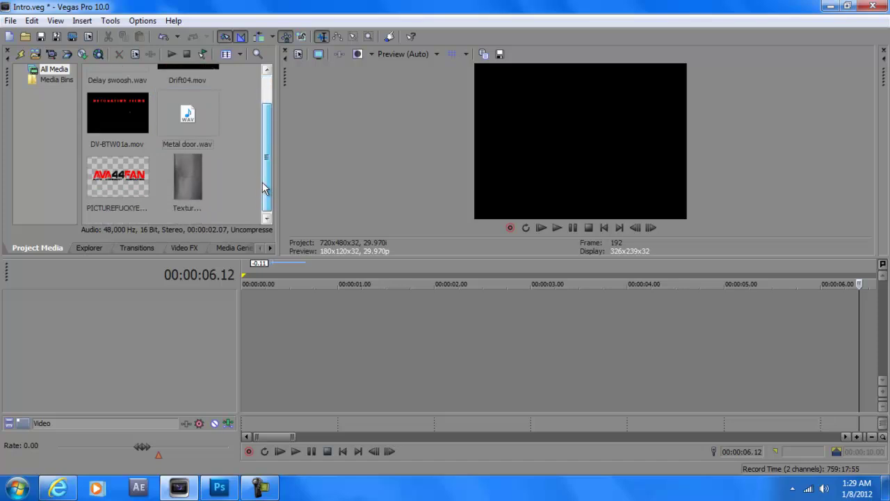
# Add Texture_06.jpg from Project Media to the timeline on a new video track.
pyautogui.click(186, 186)
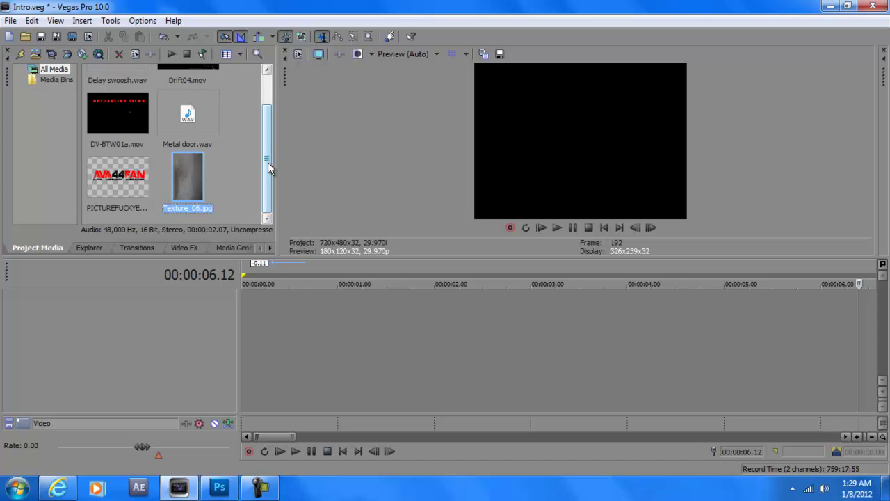
pyautogui.moveTo(215, 187); pyautogui.dragTo(365, 305)
pyautogui.click(288, 271)
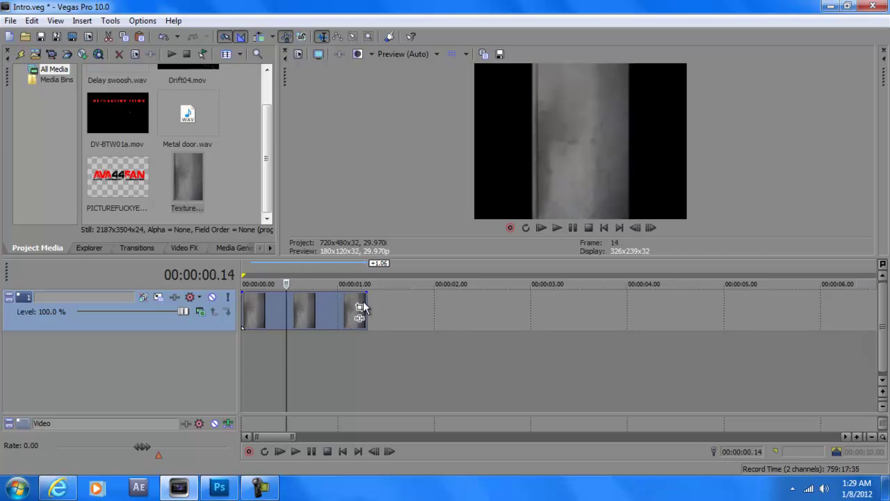
# Set the preview quality to Best (Full).
pyautogui.click(398, 55)
pyautogui.moveTo(417, 109)
pyautogui.click(466, 123)
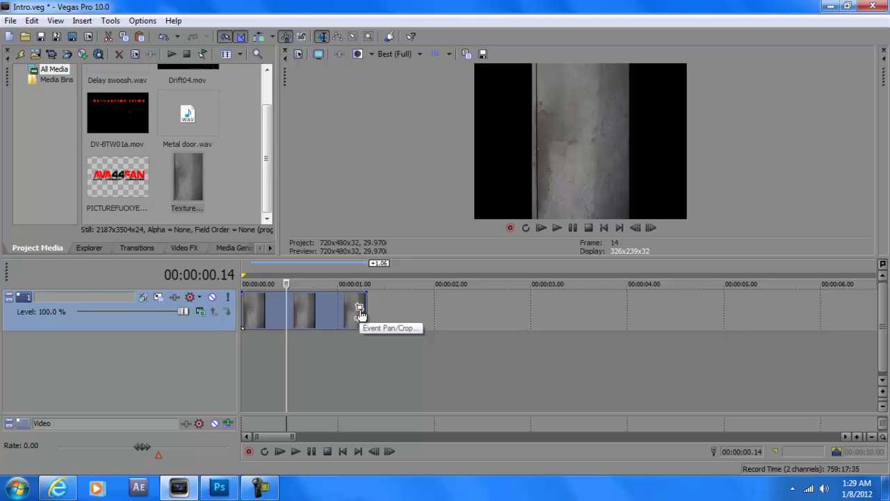
# In the texture's Pan/Crop, try free rotations and restore the crop angle to 0.0.
pyautogui.click(359, 309)
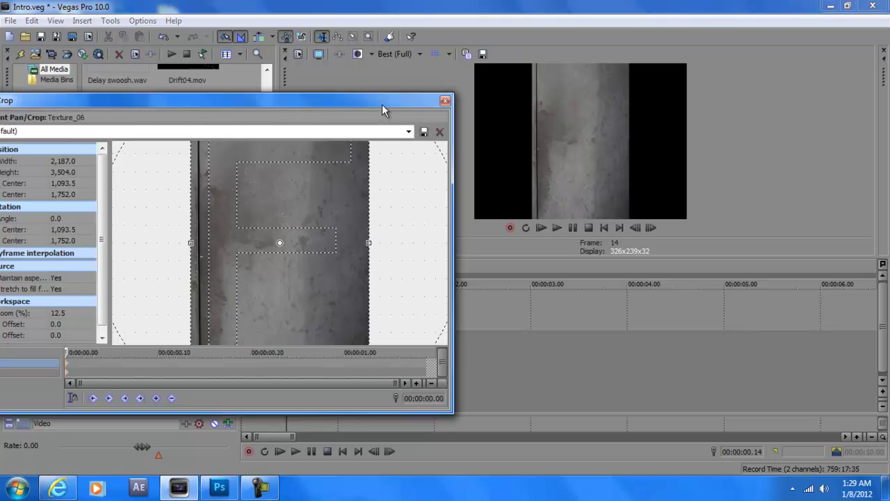
pyautogui.moveTo(381, 109); pyautogui.dragTo(481, 115)
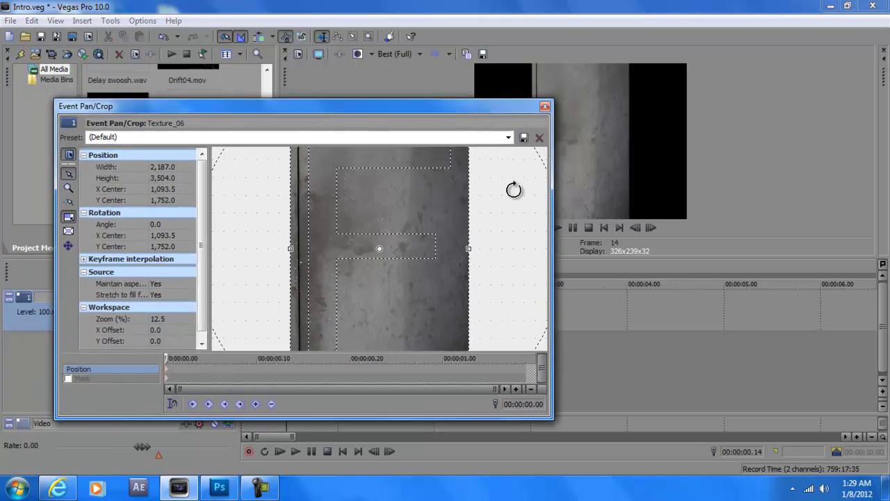
pyautogui.moveTo(517, 189); pyautogui.dragTo(407, 248)
pyautogui.rightClick(407, 248)
pyautogui.click(431, 260)
pyautogui.moveTo(489, 185); pyautogui.dragTo(513, 274)
pyautogui.rightClick(370, 304)
pyautogui.click(398, 317)
# Set Rotation Angle to -90 and Maintain aspect ratio to No, then close Pan/Crop.
pyautogui.doubleClick(157, 224)
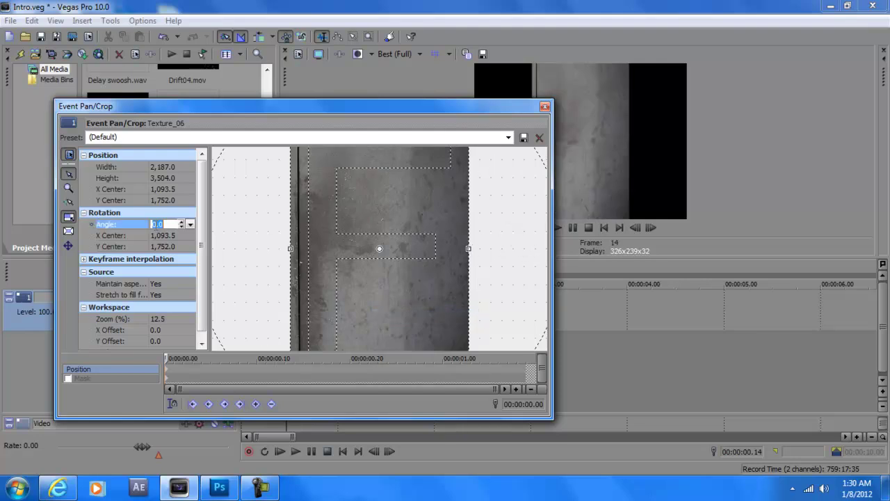
pyautogui.write('-90')
pyautogui.press('Return')
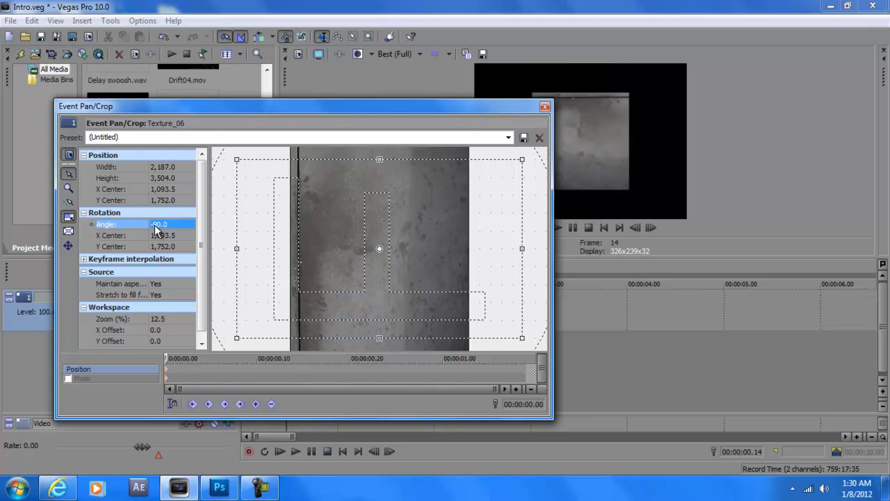
pyautogui.moveTo(506, 110); pyautogui.dragTo(408, 94)
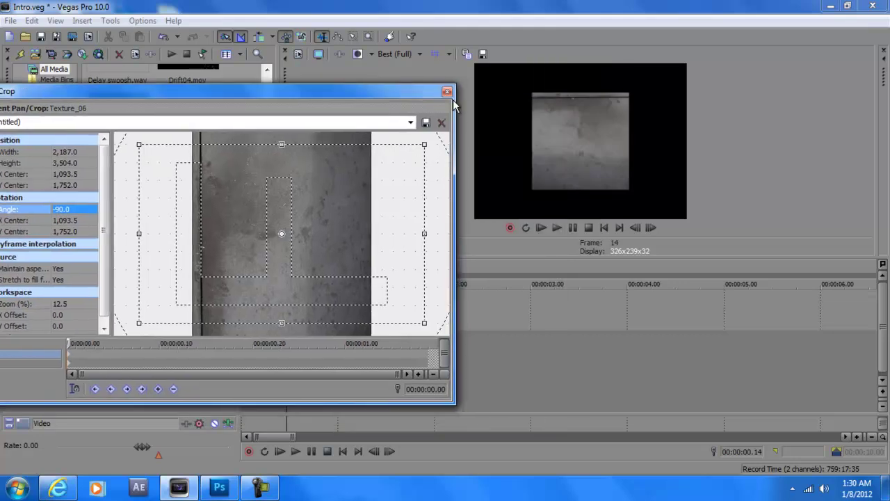
pyautogui.moveTo(261, 84); pyautogui.dragTo(502, 187)
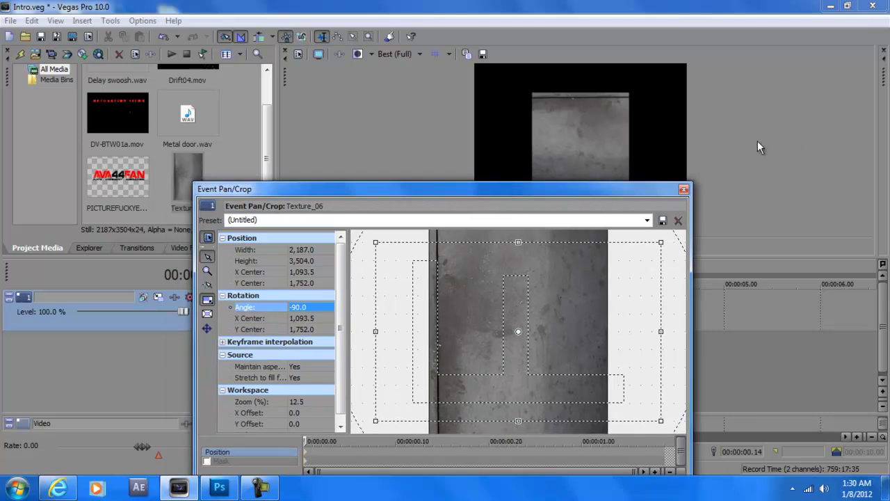
pyautogui.click(300, 368)
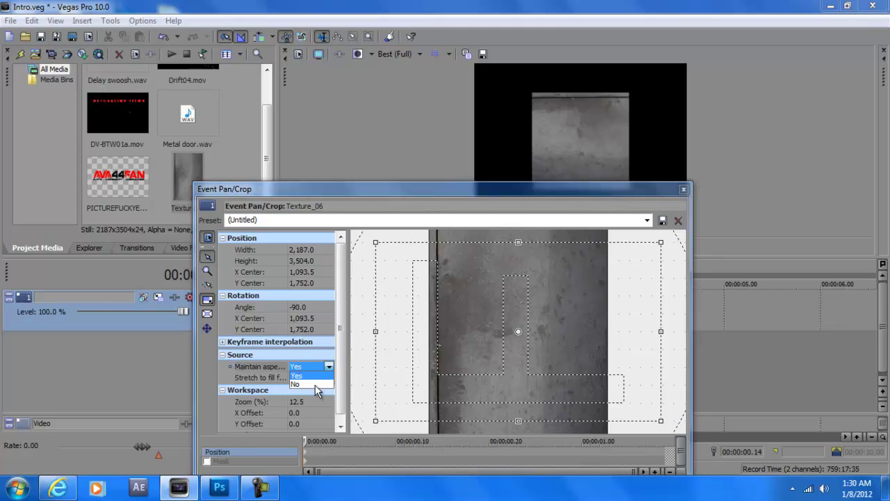
pyautogui.click(313, 384)
pyautogui.click(682, 189)
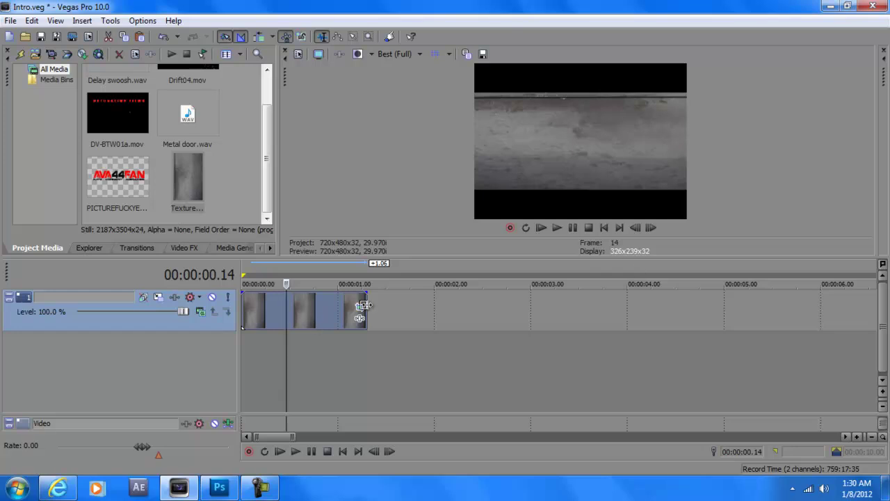
# Resize the texture's crop frame to about 1,366.9 × 2,190 so the wall fills the frame.
pyautogui.click(359, 308)
pyautogui.moveTo(621, 192); pyautogui.dragTo(460, 149)
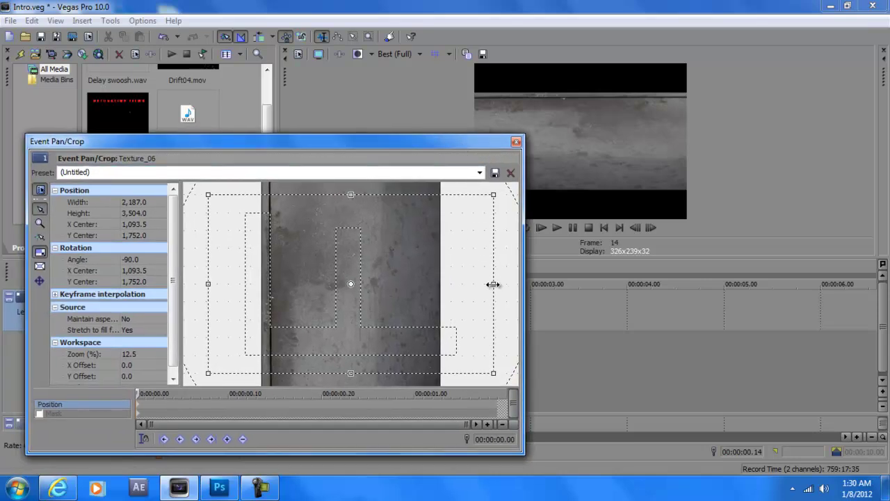
pyautogui.moveTo(493, 284); pyautogui.dragTo(443, 287)
pyautogui.moveTo(378, 288); pyautogui.dragTo(387, 288)
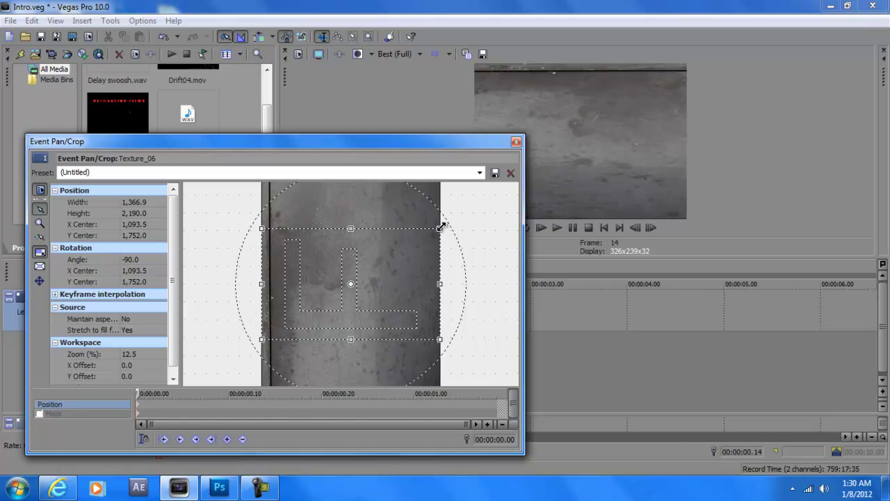
pyautogui.moveTo(440, 227); pyautogui.dragTo(608, 131)
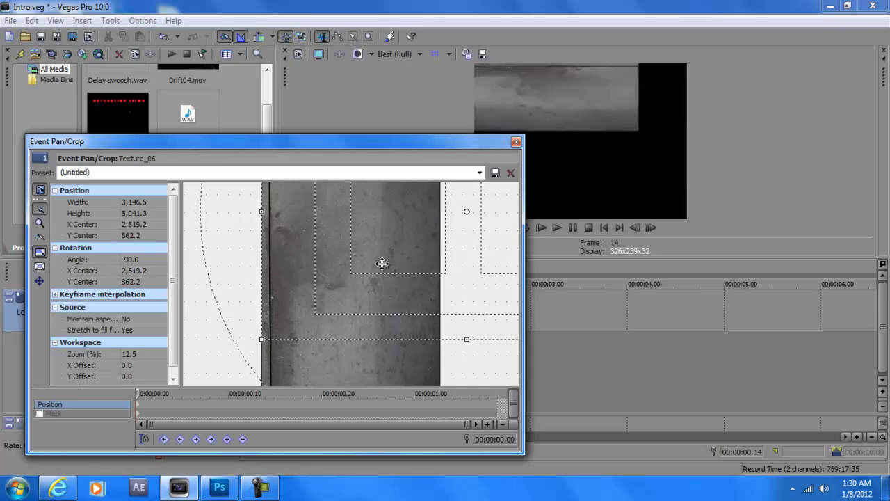
pyautogui.scroll(5, 382, 263)
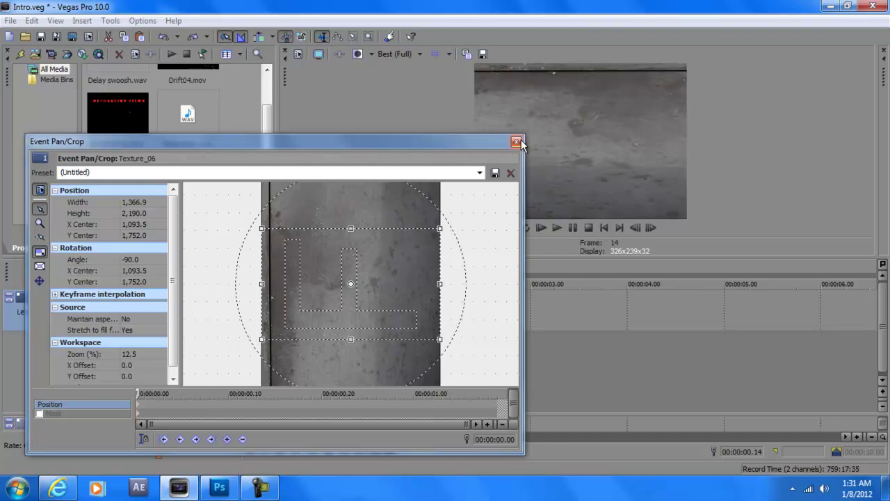
pyautogui.click(516, 142)
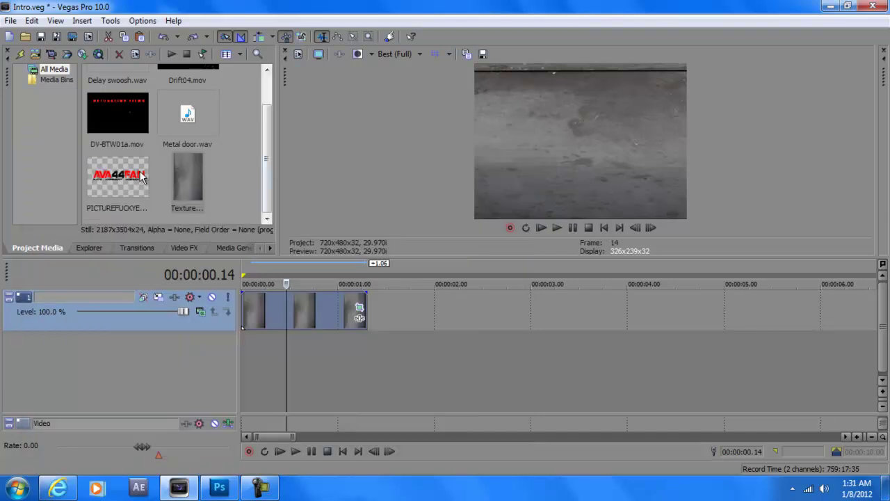
pyautogui.moveTo(136, 177); pyautogui.dragTo(270, 276)
pyautogui.click(261, 304)
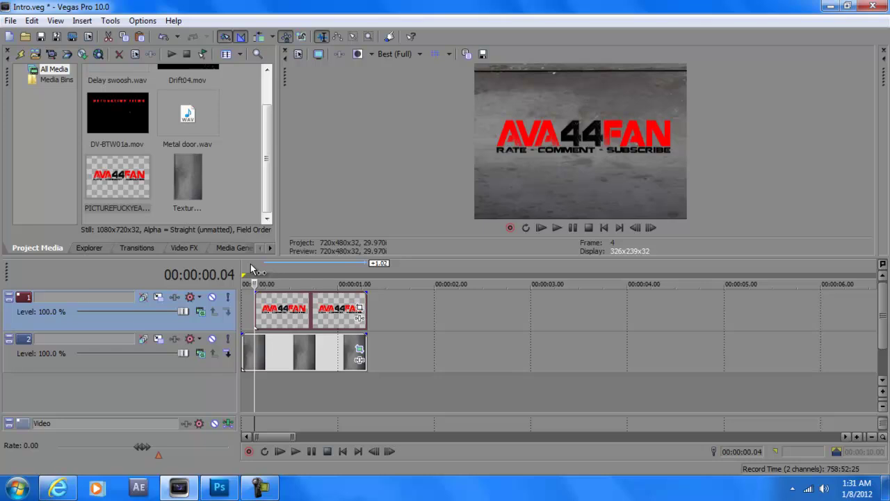
pyautogui.press('Right')
pyautogui.press('Left')
pyautogui.press('Left')
pyautogui.press('Left')
pyautogui.press('Left')
pyautogui.press('Right')
pyautogui.press('Right')
pyautogui.press('Right')
pyautogui.press('Right')
pyautogui.press('Right')
pyautogui.press('Right')
pyautogui.press('Right')
pyautogui.press('Right')
pyautogui.press('Right')
pyautogui.press('Right')
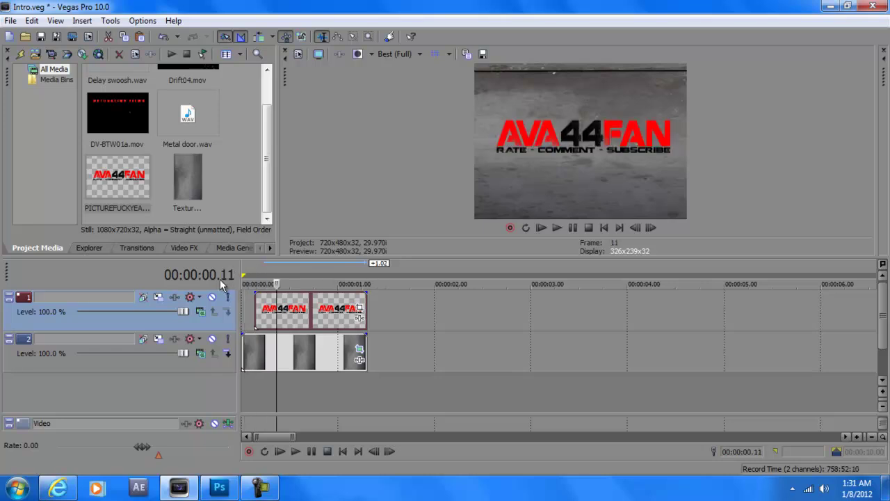
pyautogui.press('Left')
pyautogui.press('Left')
pyautogui.press('Left')
pyautogui.press('Left')
pyautogui.press('Left')
pyautogui.press('Left')
pyautogui.press('Left')
pyautogui.press('Left')
pyautogui.press('Left')
pyautogui.press('Left')
pyautogui.press('Left')
pyautogui.press('Right')
pyautogui.press('Right')
pyautogui.press('Right')
pyautogui.press('Right')
pyautogui.press('Right')
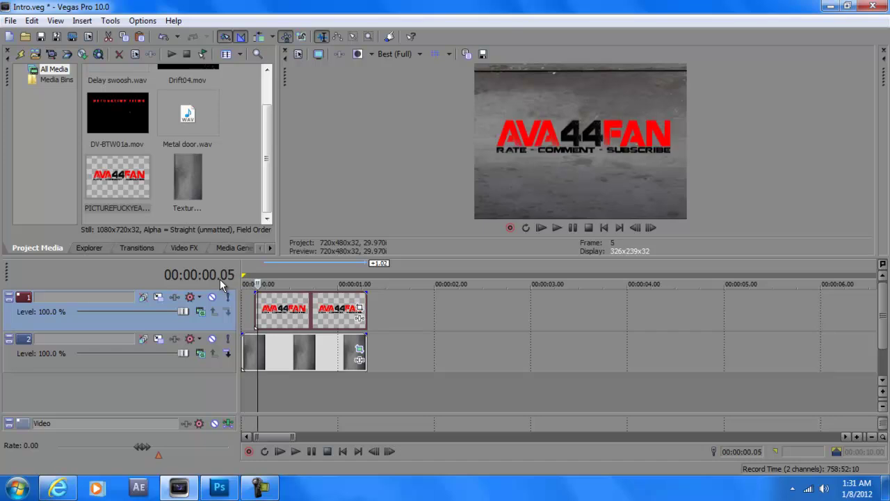
pyautogui.press('Left')
pyautogui.press('Left')
pyautogui.press('Left')
pyautogui.press('Left')
pyautogui.press('Left')
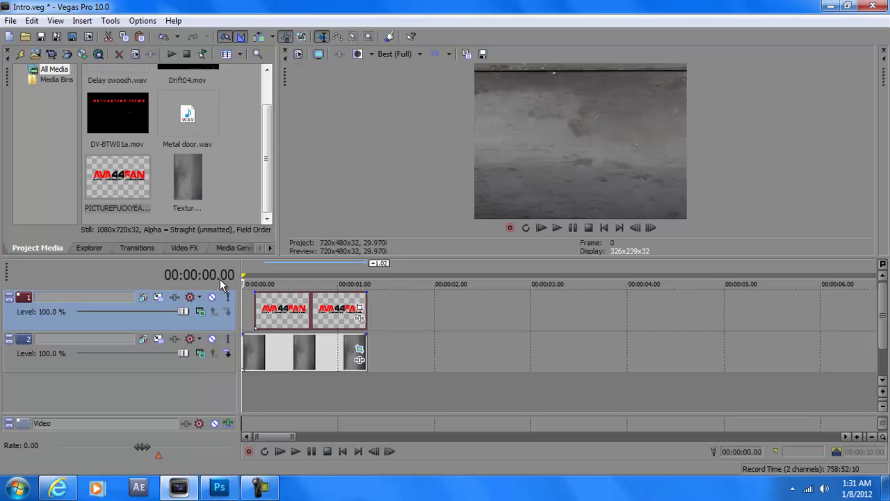
pyautogui.press('Up')
pyautogui.press('Up')
pyautogui.press('Up')
pyautogui.press('Up')
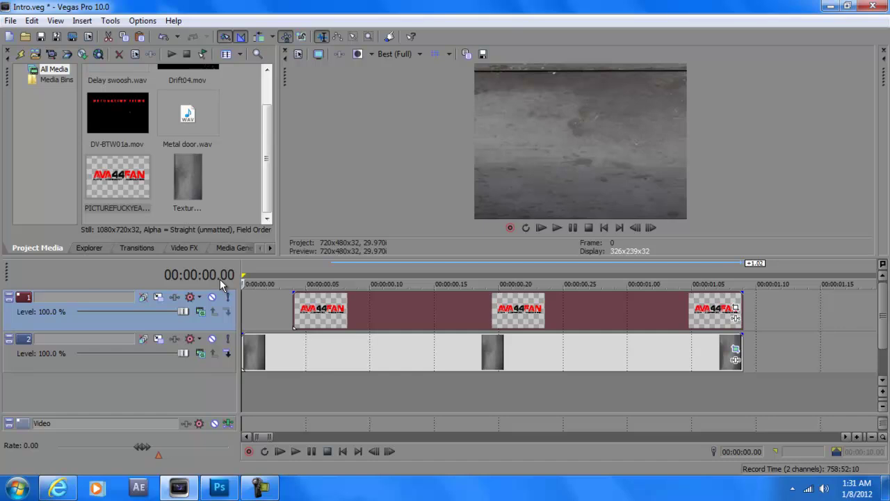
pyautogui.press('Down')
pyautogui.press('Down')
pyautogui.press('Up')
pyautogui.press('Up')
pyautogui.press('Right')
pyautogui.press('Right')
pyautogui.press('Left')
pyautogui.press('Right')
pyautogui.press('Right')
pyautogui.press('Right')
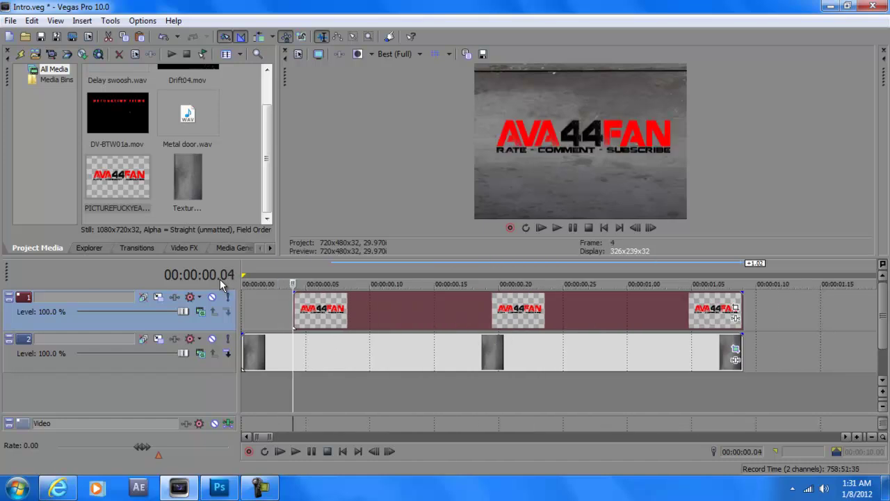
pyautogui.press('Right')
pyautogui.press('Right')
pyautogui.press('Right')
pyautogui.press('Right')
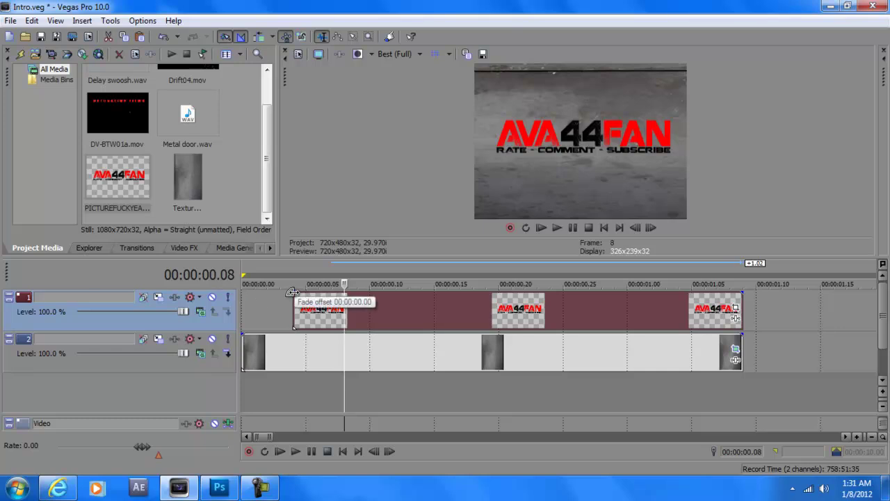
# Add a short fade-in to the logo event's start and step through frames to check it.
pyautogui.moveTo(292, 292); pyautogui.dragTo(318, 292)
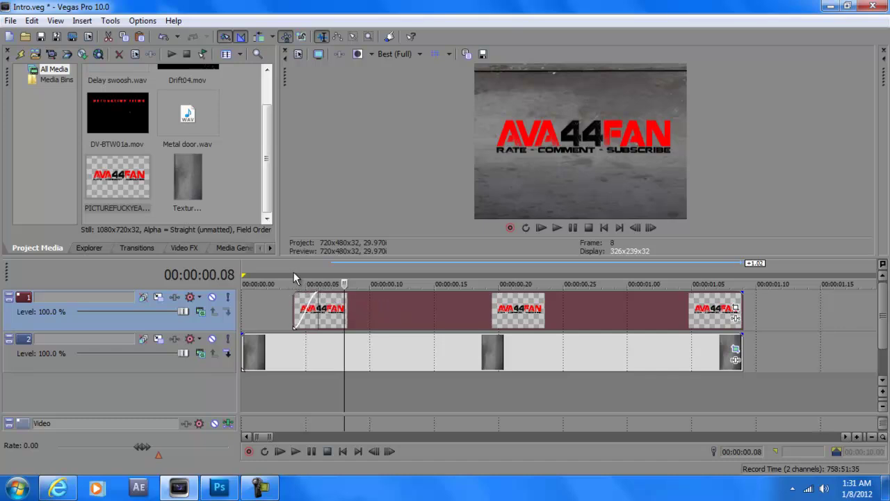
pyautogui.press('Left')
pyautogui.press('Left')
pyautogui.press('Left')
pyautogui.press('Left')
pyautogui.press('Left')
pyautogui.press('Left')
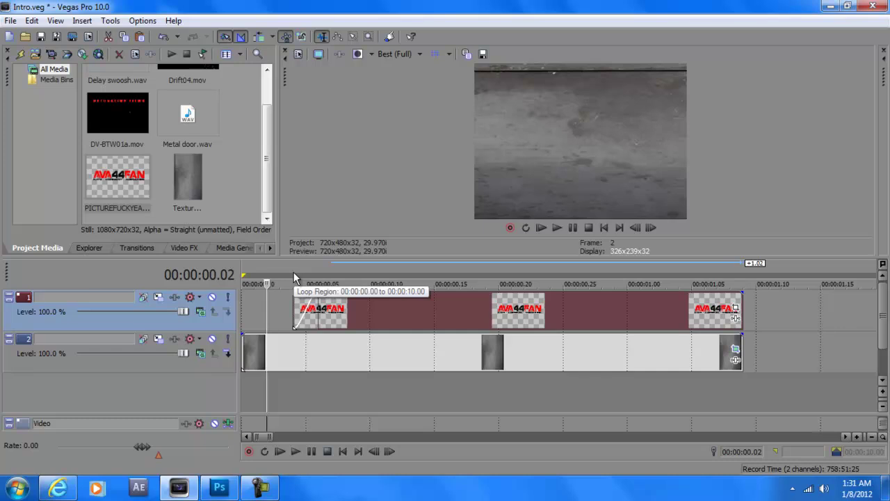
pyautogui.press('Right')
pyautogui.press('Right')
pyautogui.press('Right')
pyautogui.press('Right')
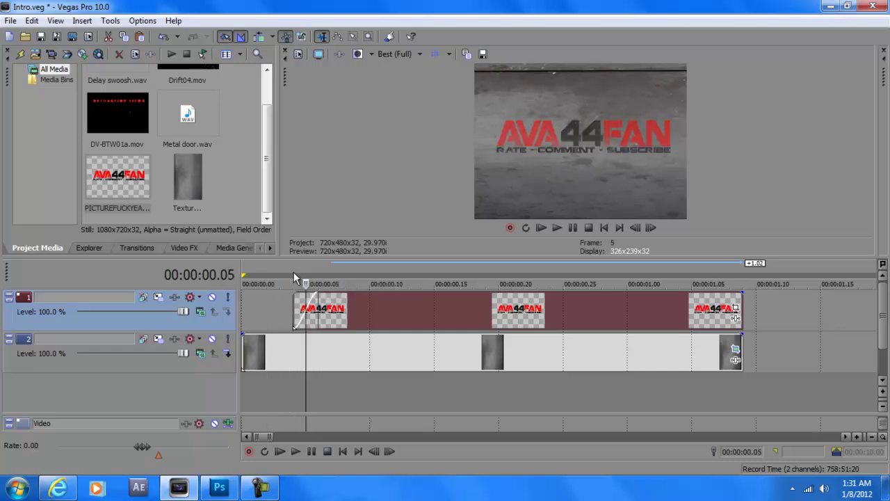
pyautogui.press('Right')
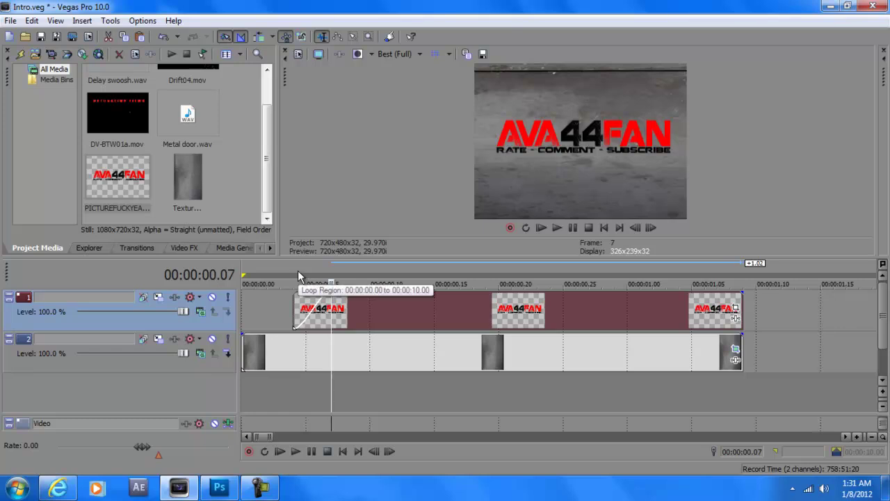
pyautogui.press('Left')
pyautogui.press('Left')
pyautogui.press('Right')
pyautogui.press('Left')
pyautogui.press('Left')
pyautogui.press('Right')
pyautogui.press('Right')
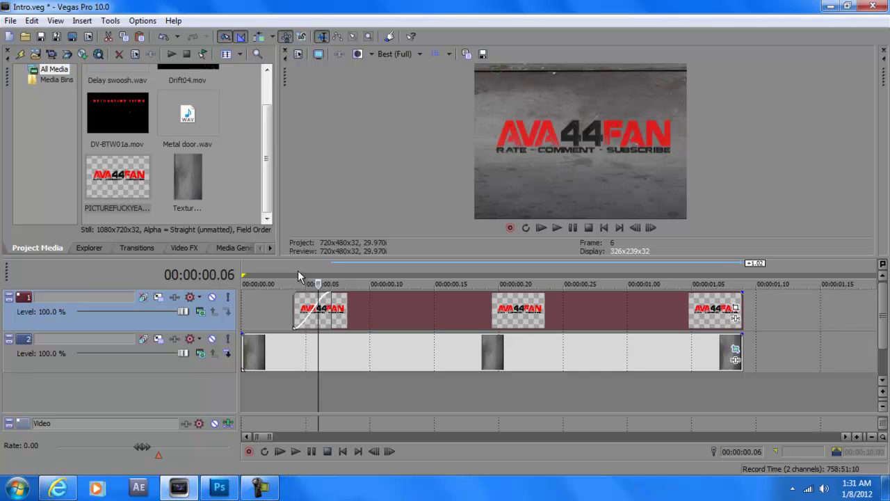
pyautogui.press('Right')
pyautogui.press('Right')
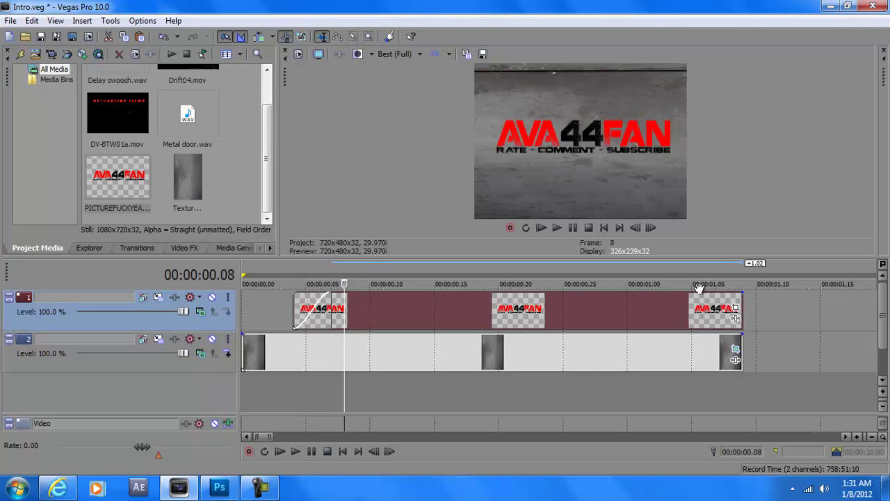
# In the logo's Pan/Crop, shrink the crop frame and centre it on the logo.
pyautogui.click(736, 308)
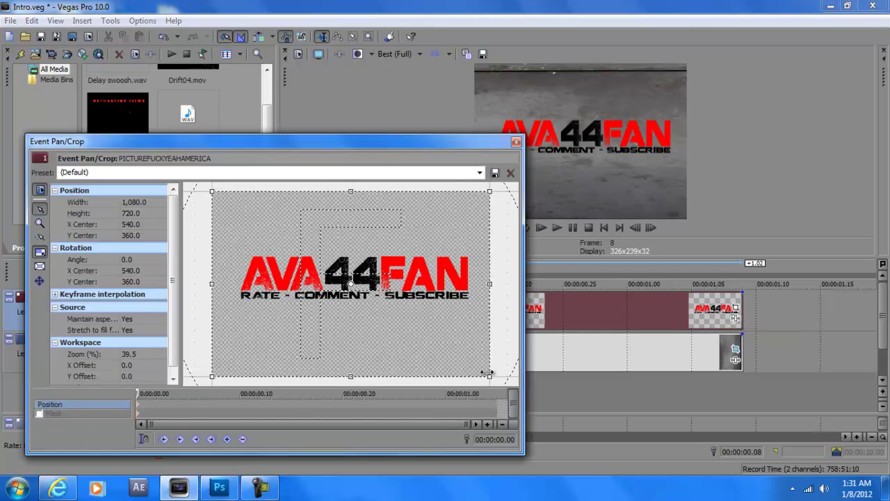
pyautogui.moveTo(487, 377); pyautogui.dragTo(256, 215)
pyautogui.click(40, 223)
pyautogui.click(223, 208)
pyautogui.click(223, 207)
pyautogui.rightClick(473, 325)
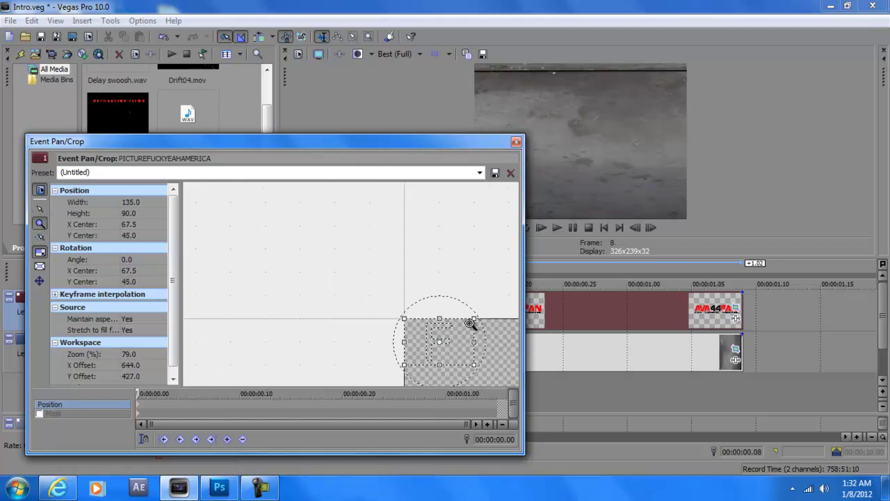
pyautogui.rightClick(494, 353)
pyautogui.click(415, 335)
pyautogui.click(40, 208)
pyautogui.moveTo(198, 188); pyautogui.dragTo(432, 322)
# Set Maintain aspect ratio to No, tilt the frame about 35°, and close Pan/Crop.
pyautogui.click(129, 318)
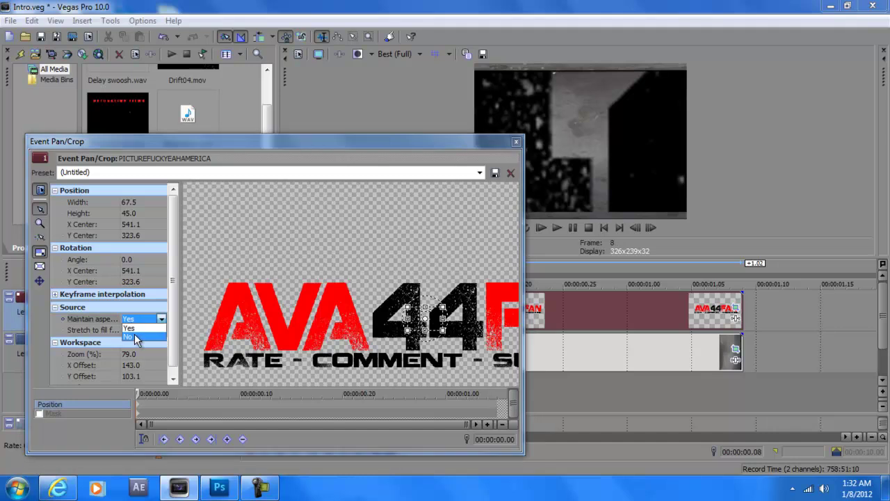
pyautogui.click(134, 334)
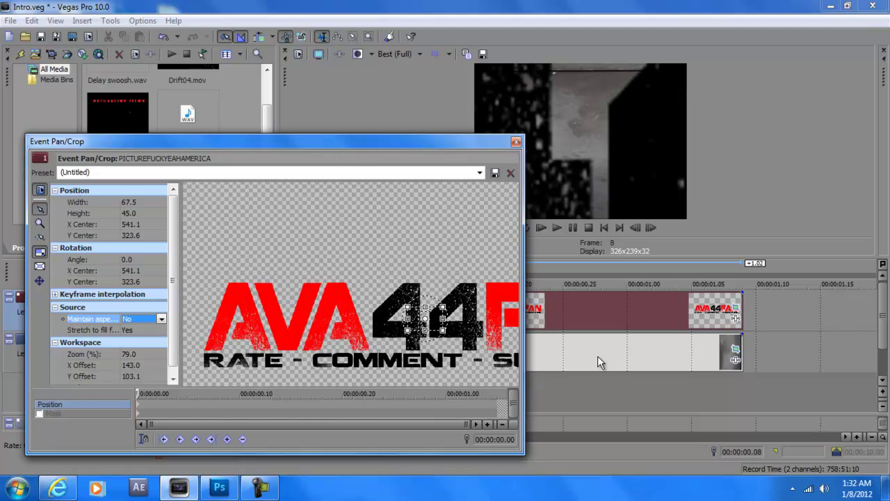
pyautogui.moveTo(435, 287); pyautogui.dragTo(448, 303)
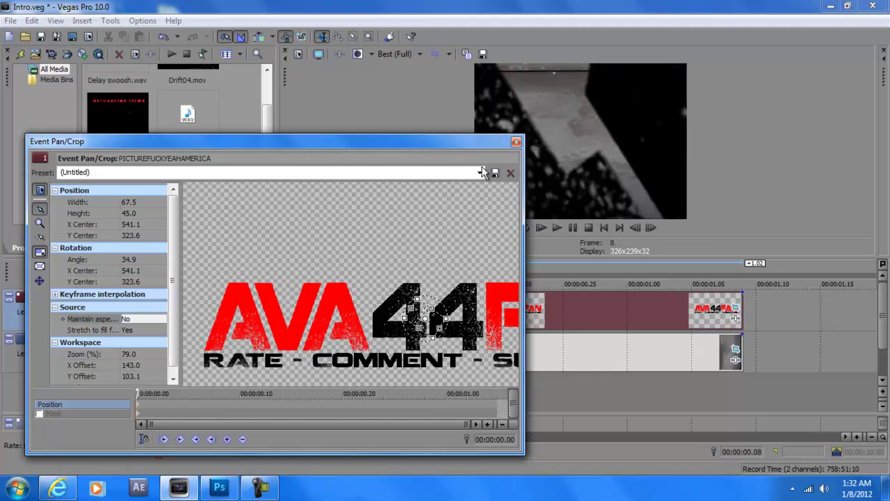
pyautogui.click(516, 142)
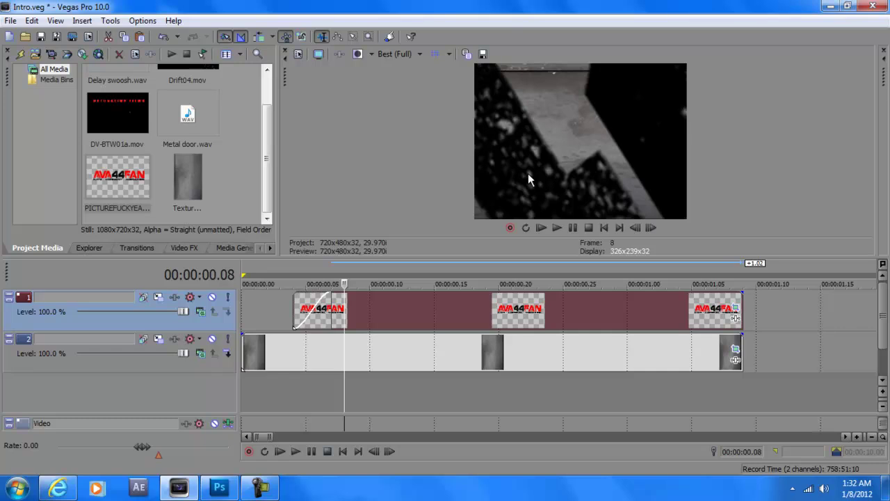
pyautogui.click(292, 265)
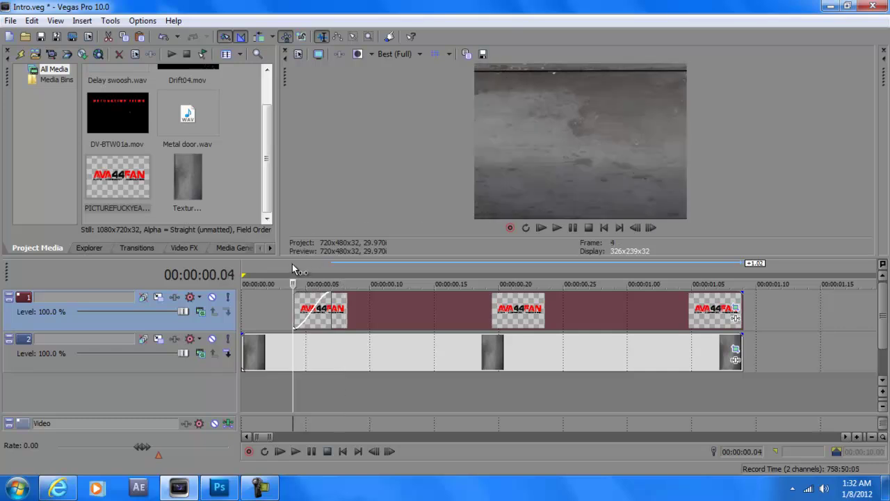
pyautogui.press('Right')
pyautogui.press('Right')
pyautogui.press('Right')
pyautogui.press('Right')
pyautogui.press('Right')
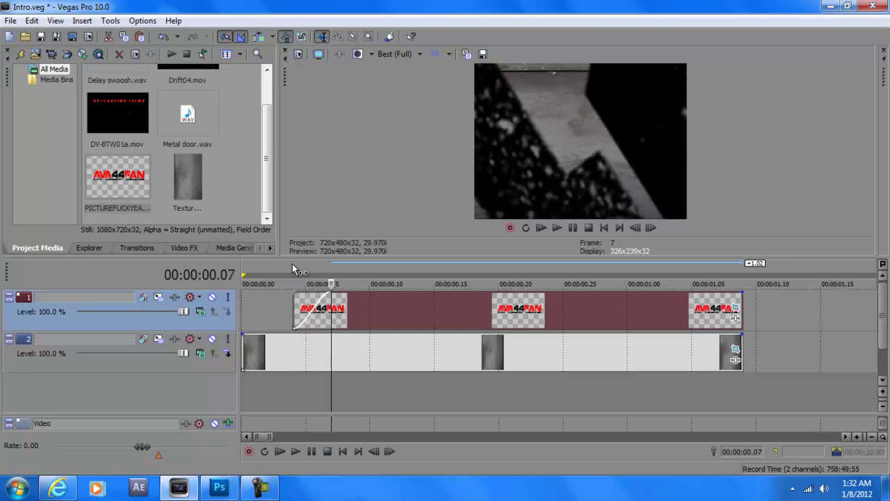
pyautogui.press('Right')
pyautogui.press('Right')
pyautogui.press('Right')
pyautogui.press('Right')
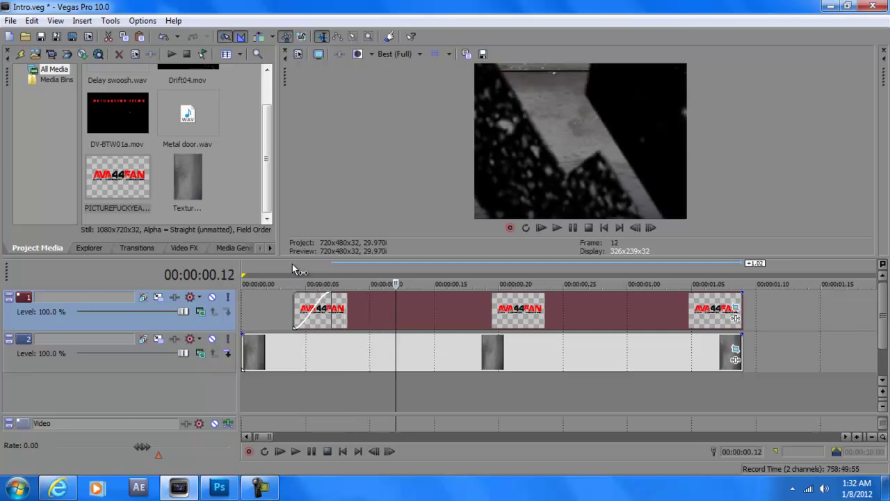
pyautogui.press('Left')
pyautogui.press('Left')
pyautogui.press('Left')
pyautogui.press('Left')
pyautogui.press('Left')
pyautogui.press('Right')
pyautogui.press('Right')
pyautogui.press('Right')
pyautogui.press('Right')
pyautogui.press('Right')
pyautogui.press('Right')
pyautogui.press('Right')
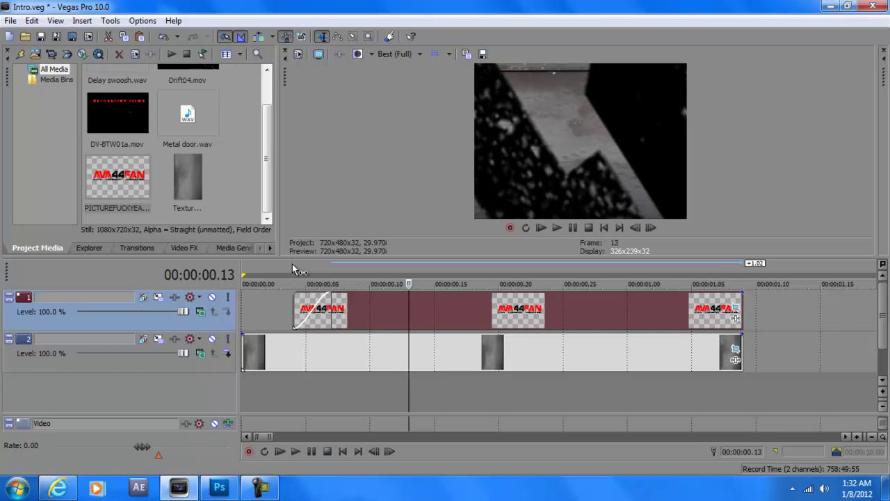
pyautogui.press('Left')
pyautogui.press('Left')
pyautogui.press('Left')
pyautogui.press('Left')
pyautogui.press('Left')
pyautogui.press('Left')
pyautogui.press('Left')
pyautogui.press('Left')
pyautogui.press('Left')
pyautogui.press('Left')
pyautogui.press('Left')
pyautogui.press('Left')
pyautogui.press('Left')
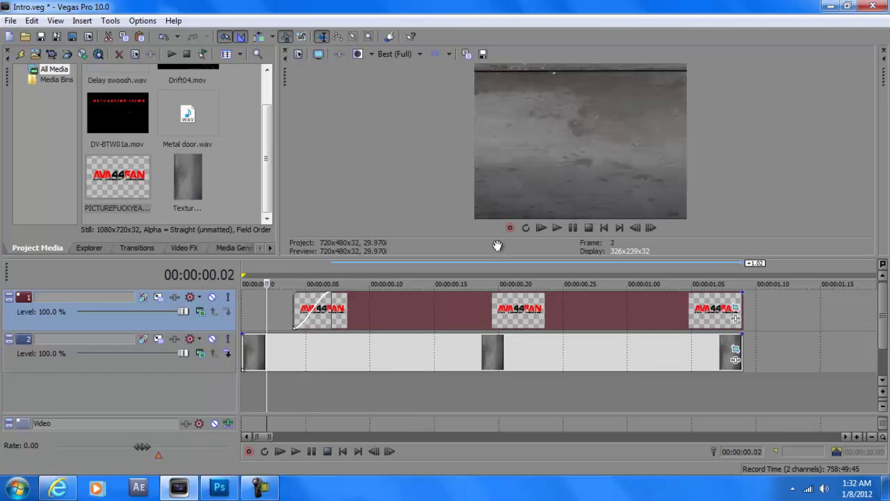
# Add a Restore keyframe at 00:00:00.05 returning the logo's pan/crop to the full, untilted frame.
pyautogui.click(736, 309)
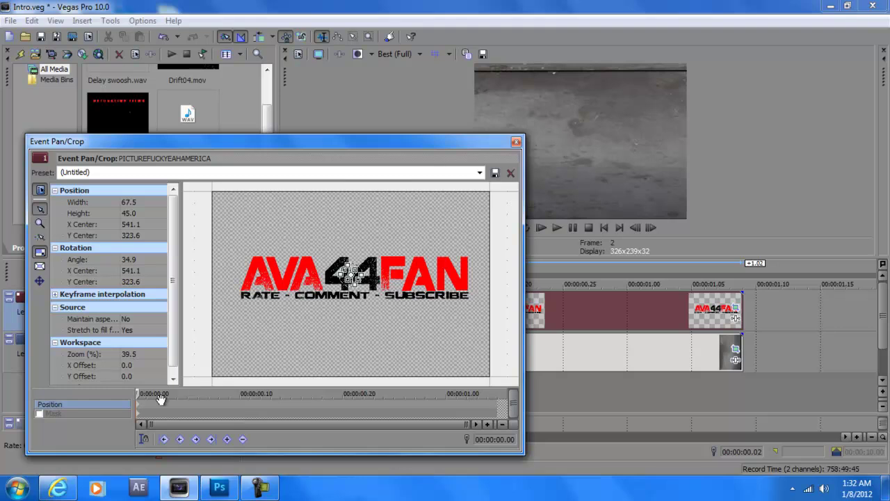
pyautogui.moveTo(138, 393); pyautogui.dragTo(189, 396)
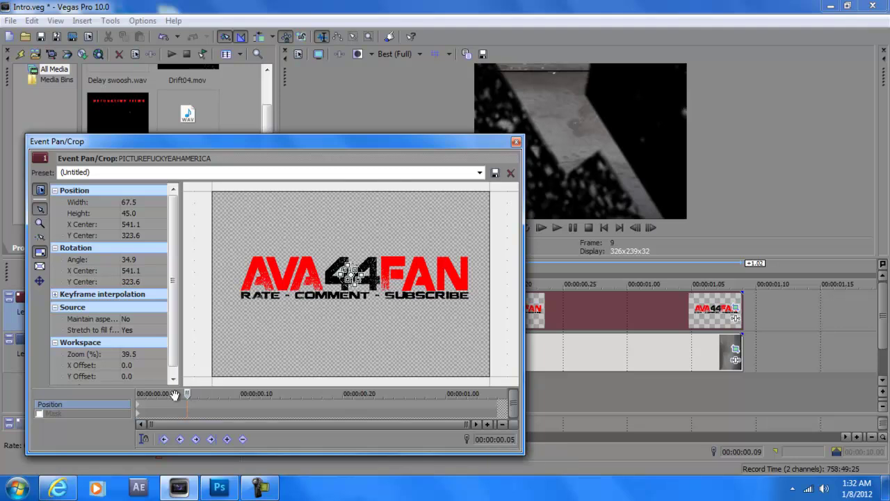
pyautogui.rightClick(353, 275)
pyautogui.click(382, 285)
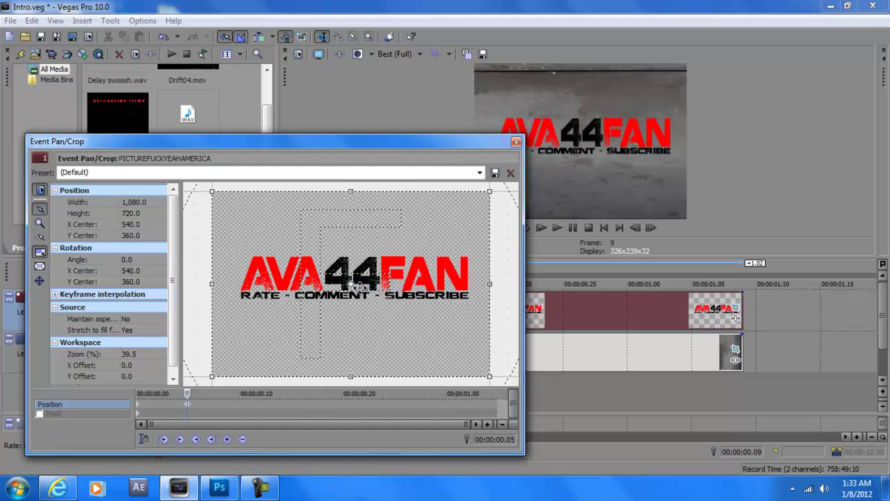
pyautogui.click(186, 394)
pyautogui.click(515, 143)
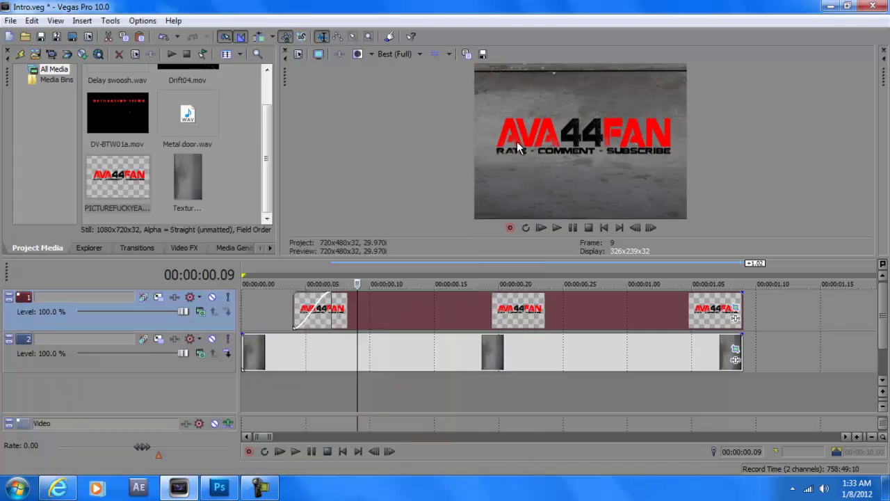
pyautogui.click(419, 54)
pyautogui.moveTo(414, 76)
pyautogui.click(486, 76)
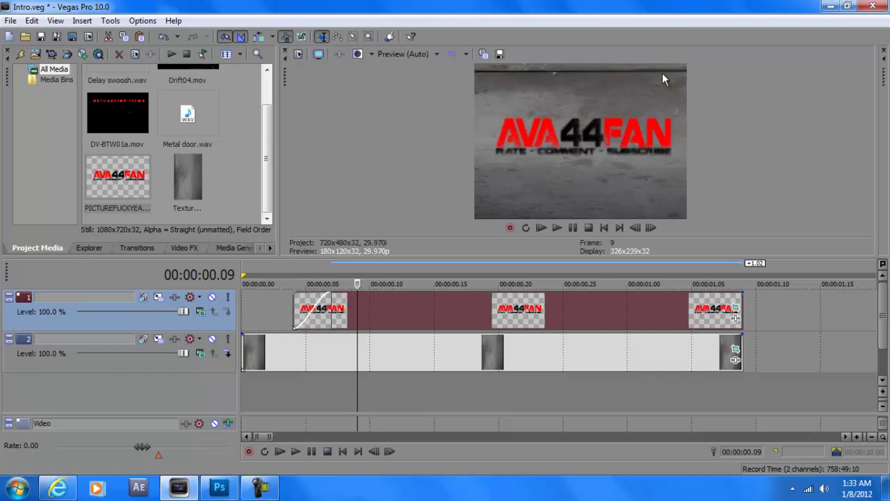
pyautogui.click(281, 265)
pyautogui.click(296, 450)
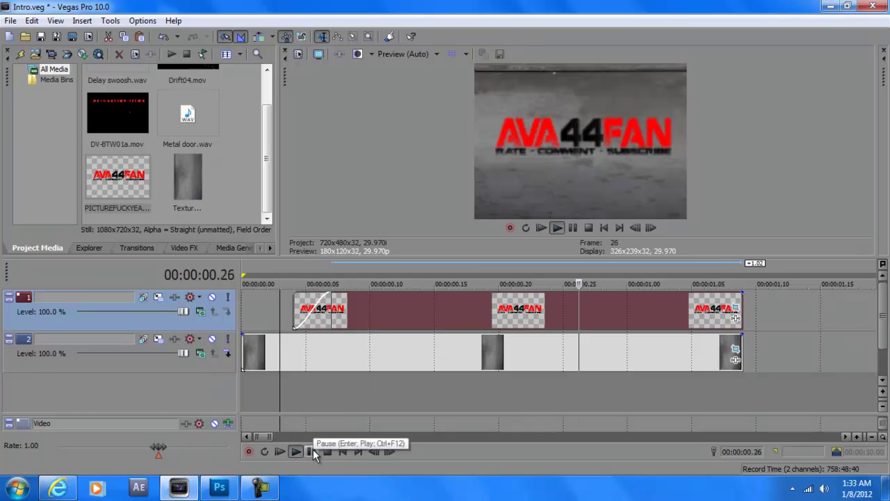
pyautogui.click(312, 449)
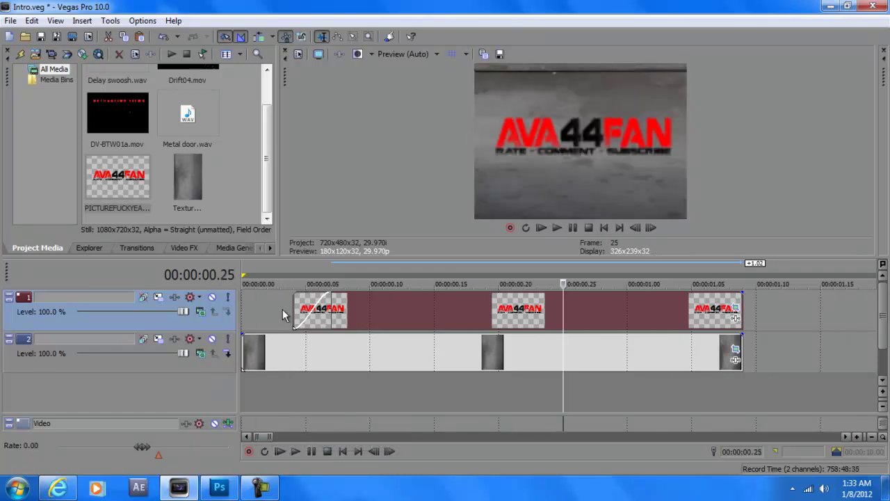
pyautogui.click(314, 451)
pyautogui.click(313, 451)
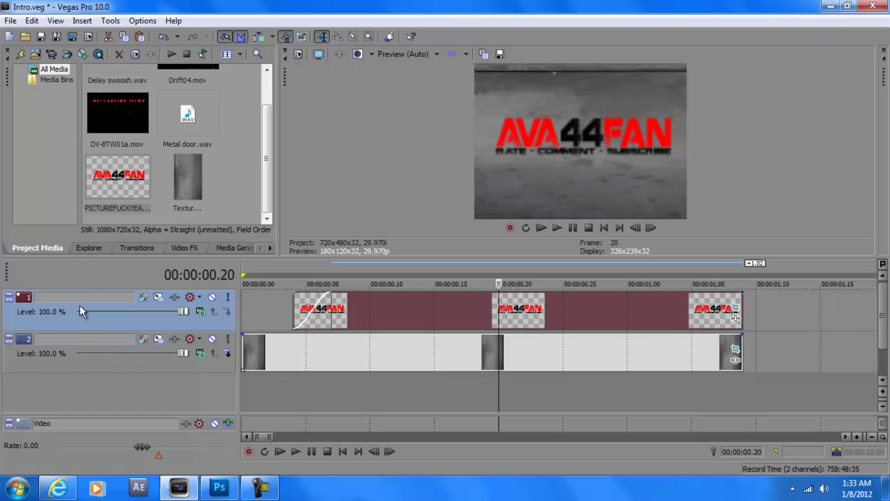
# Rename the second track 'Background Light' and the first track 'Text Light'.
pyautogui.doubleClick(80, 340)
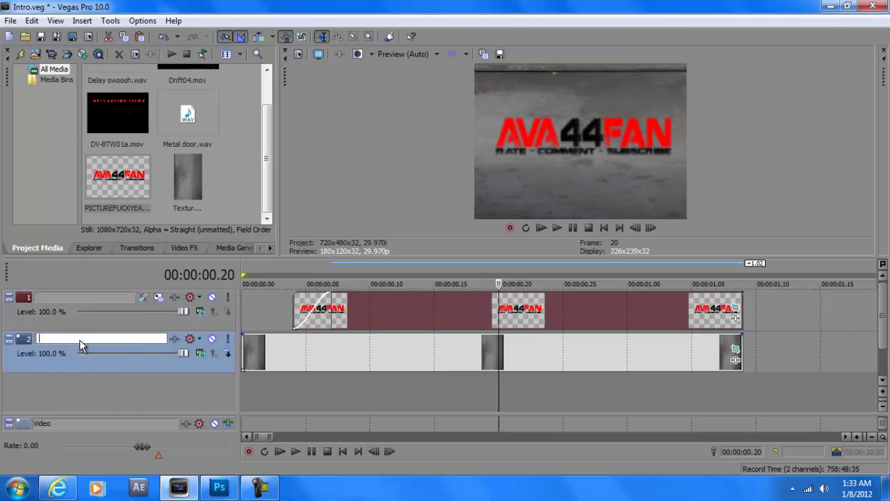
pyautogui.write('Background Light')
pyautogui.doubleClick(71, 292)
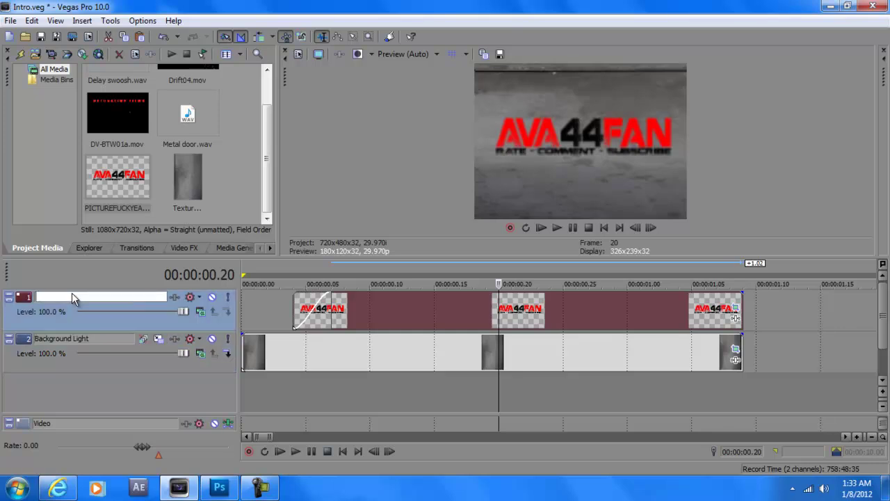
pyautogui.write('Text Light')
pyautogui.click(104, 368)
# Split both the Text Light and Background Light events at frame 9 with S.
pyautogui.click(296, 264)
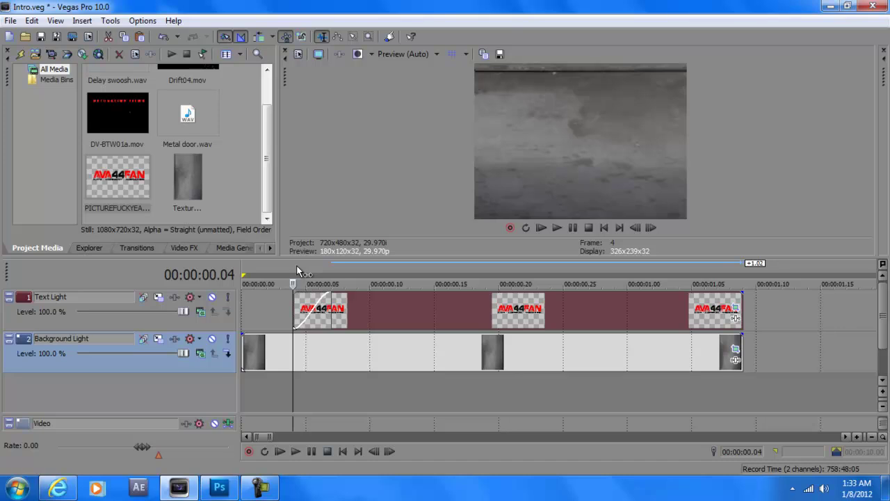
pyautogui.press('space')
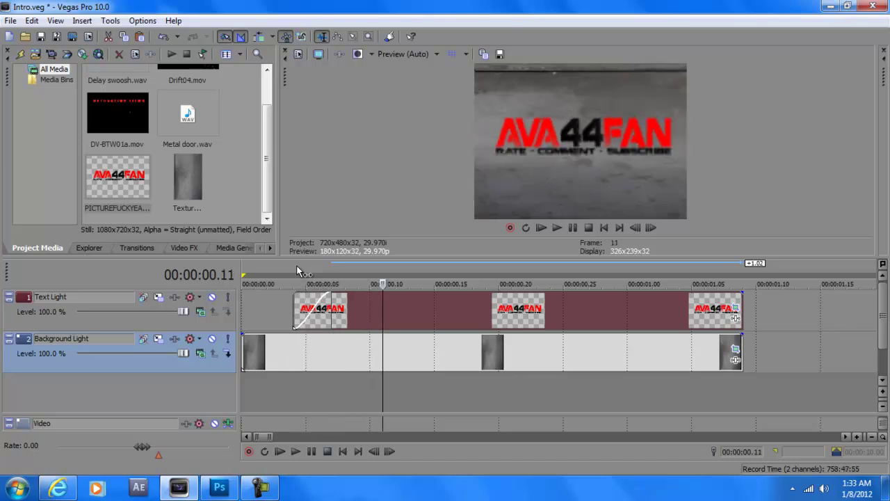
pyautogui.press('Left')
pyautogui.press('Left')
pyautogui.press('Left')
pyautogui.press('Right')
pyautogui.press('Left')
pyautogui.press('Right')
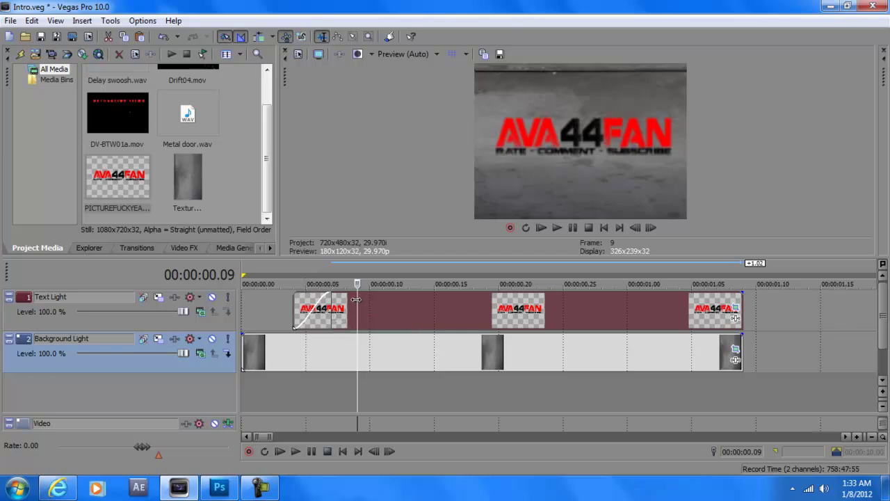
pyautogui.press('s')
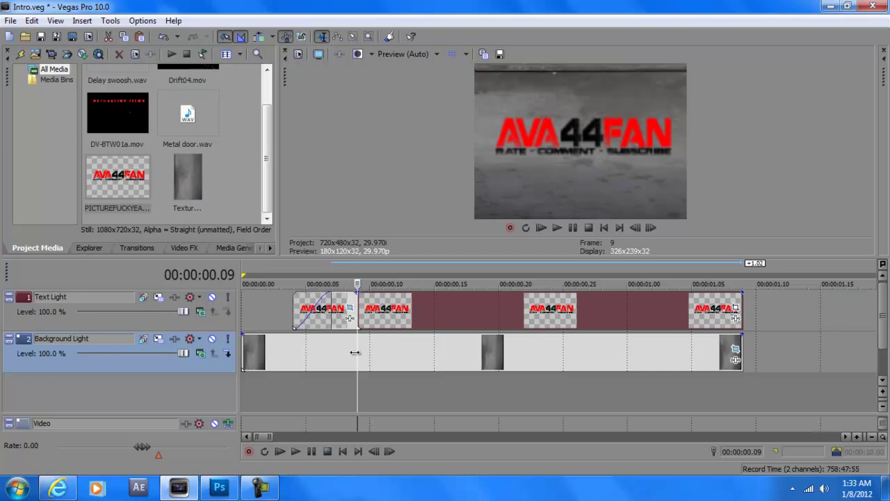
pyautogui.click(359, 353)
pyautogui.press('s')
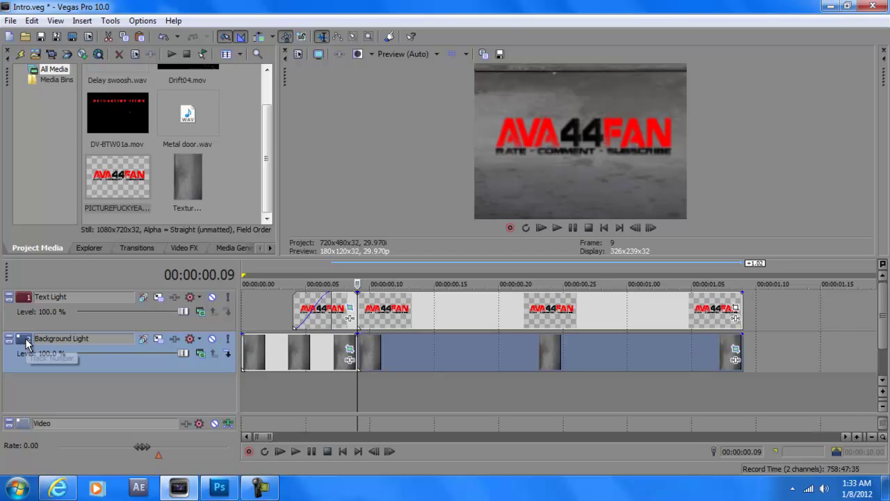
# Insert two new video tracks and name them Background Dark and Text Dark.
pyautogui.click(81, 22)
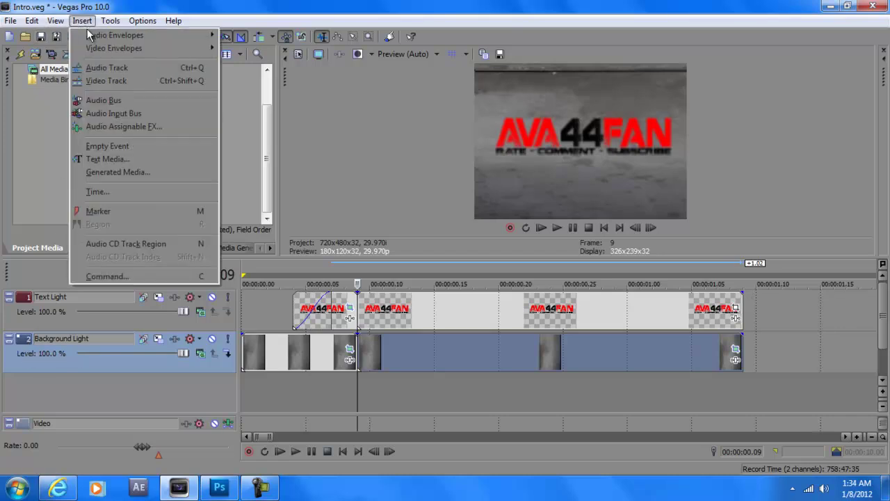
pyautogui.click(97, 80)
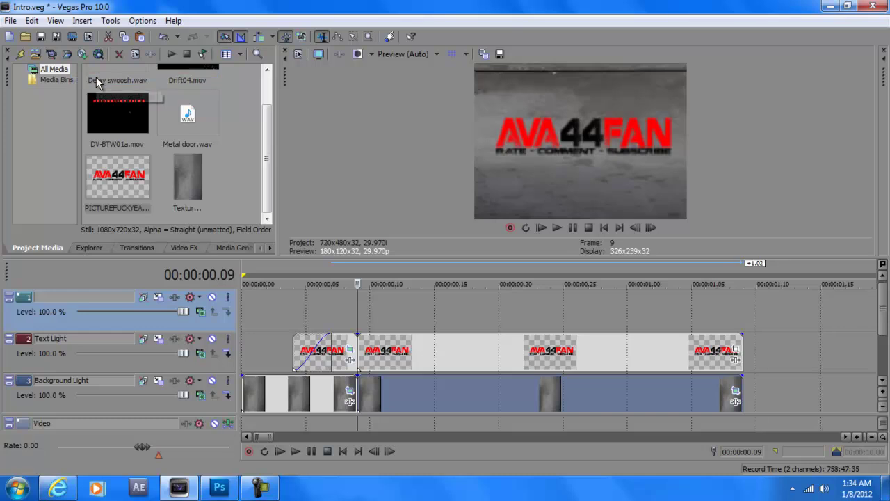
pyautogui.click(82, 21)
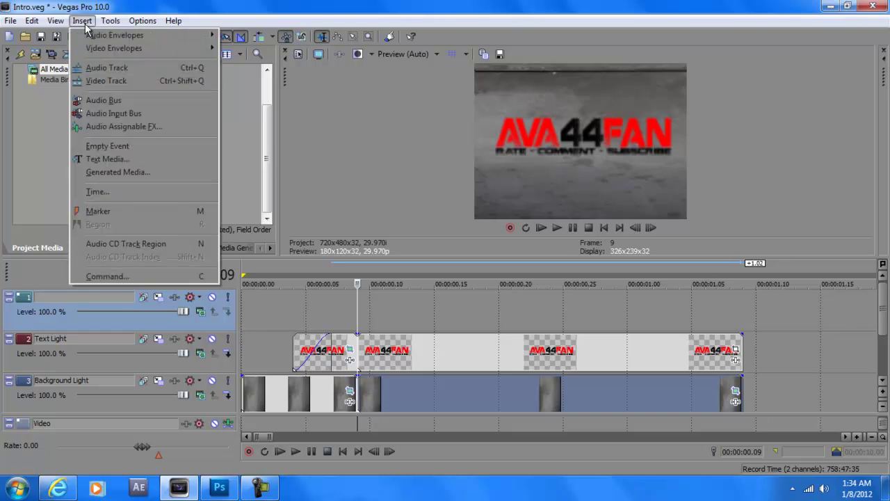
pyautogui.click(104, 81)
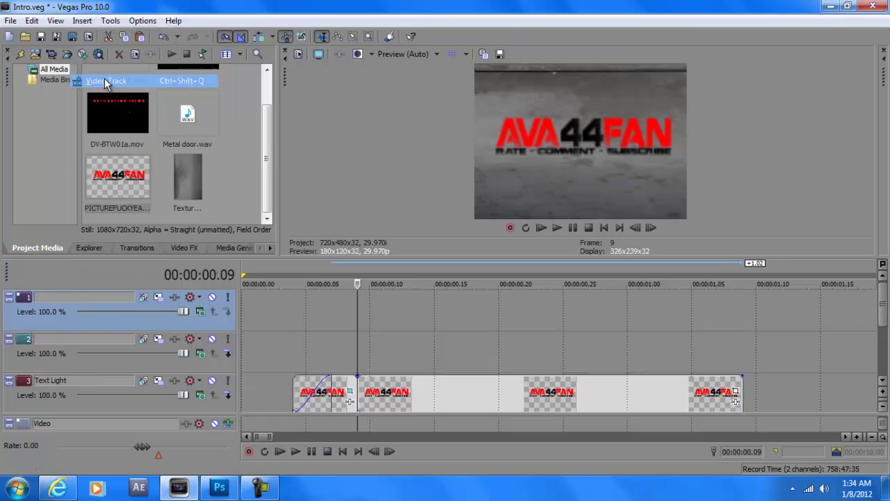
pyautogui.doubleClick(87, 339)
pyautogui.write('Background Dark')
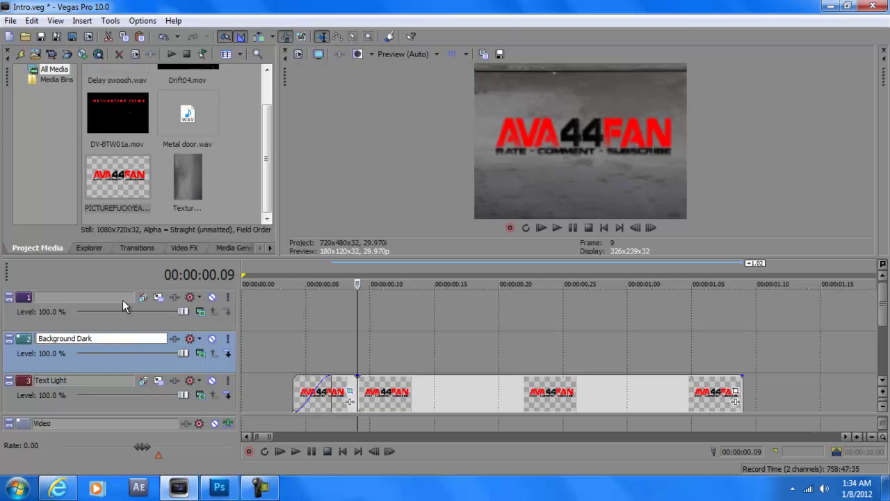
pyautogui.doubleClick(122, 300)
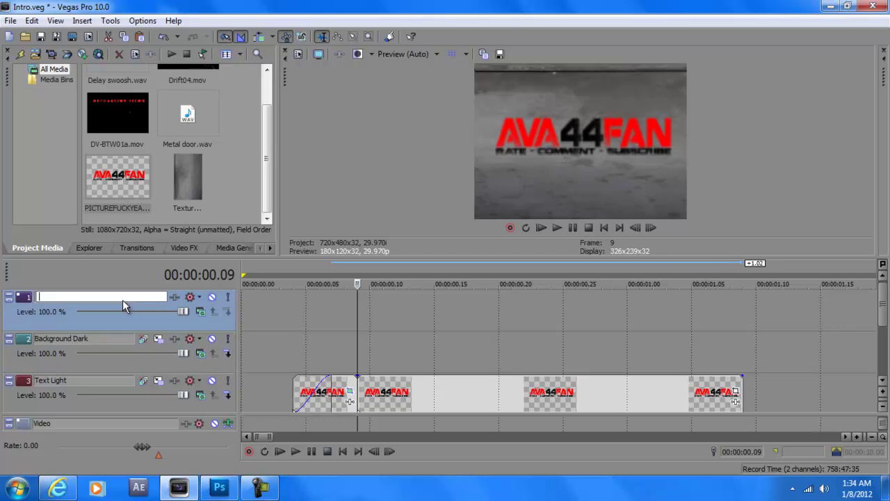
pyautogui.write('Text Dark')
# Move the later logo and texture events onto Text Dark and Background Dark, and reorder the tracks.
pyautogui.click(385, 395)
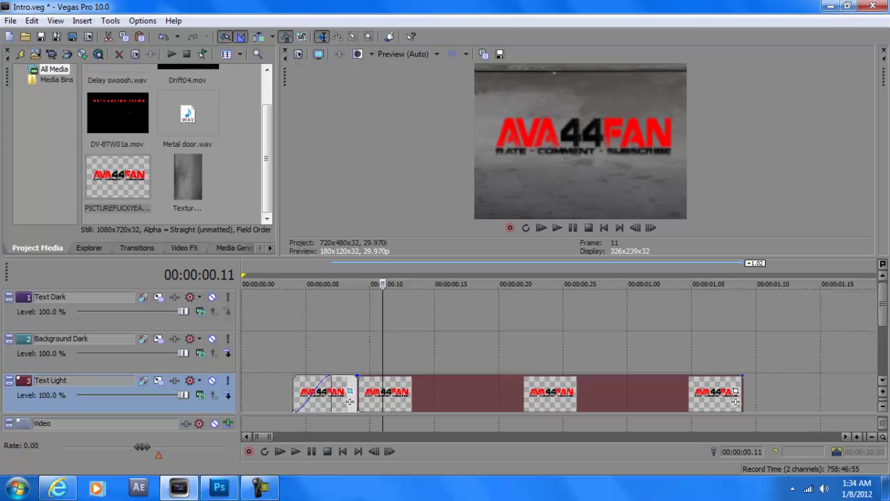
pyautogui.moveTo(409, 404); pyautogui.dragTo(407, 321)
pyautogui.scroll(-2, 620, 358)
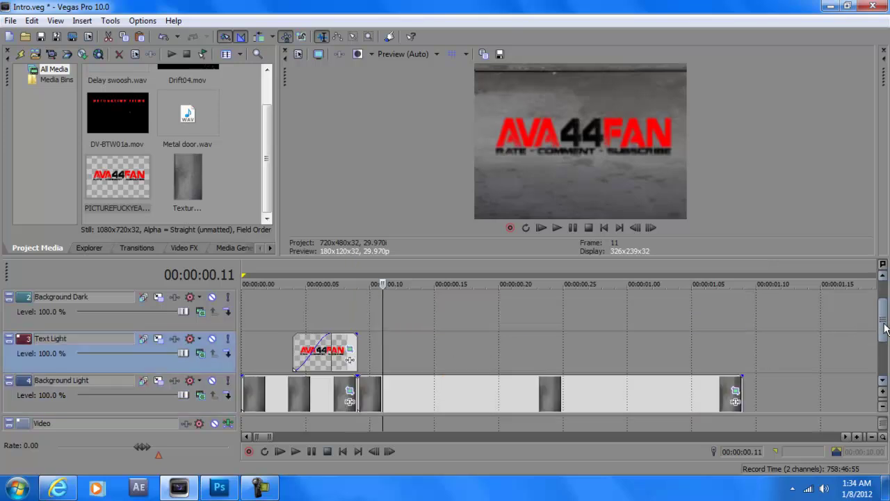
pyautogui.click(530, 354)
pyautogui.scroll(1, 528, 306)
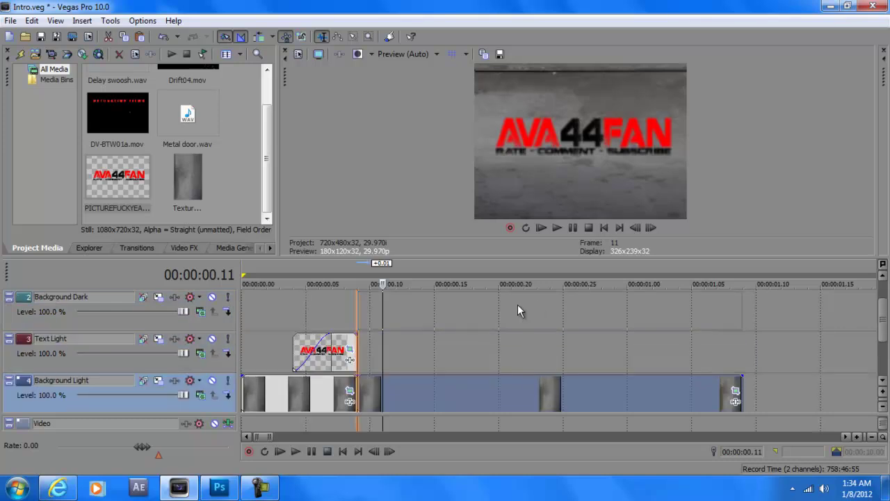
pyautogui.moveTo(523, 304); pyautogui.dragTo(517, 303)
pyautogui.scroll(1, 110, 353)
pyautogui.moveTo(111, 345); pyautogui.dragTo(36, 404)
pyautogui.click(346, 276)
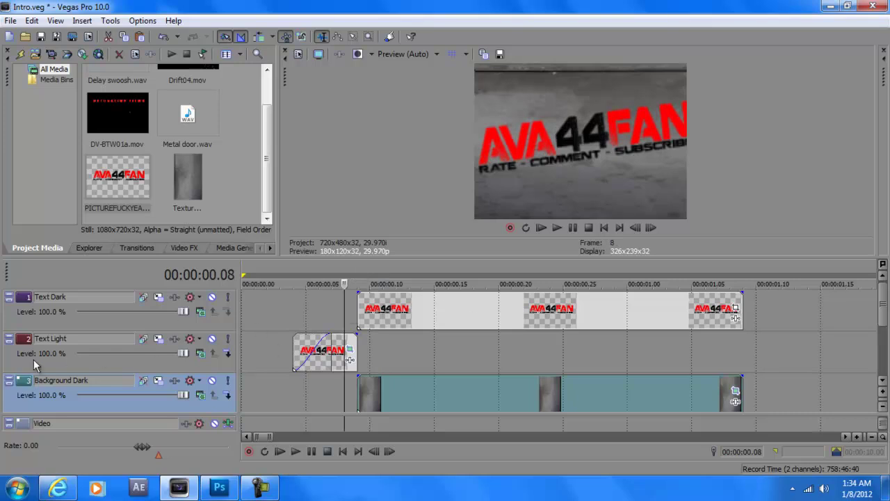
pyautogui.moveTo(26, 391); pyautogui.dragTo(43, 341)
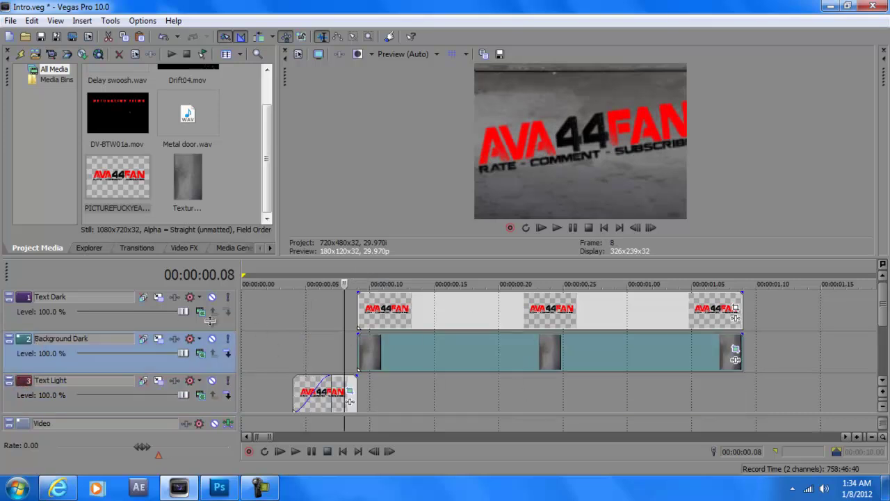
pyautogui.click(369, 278)
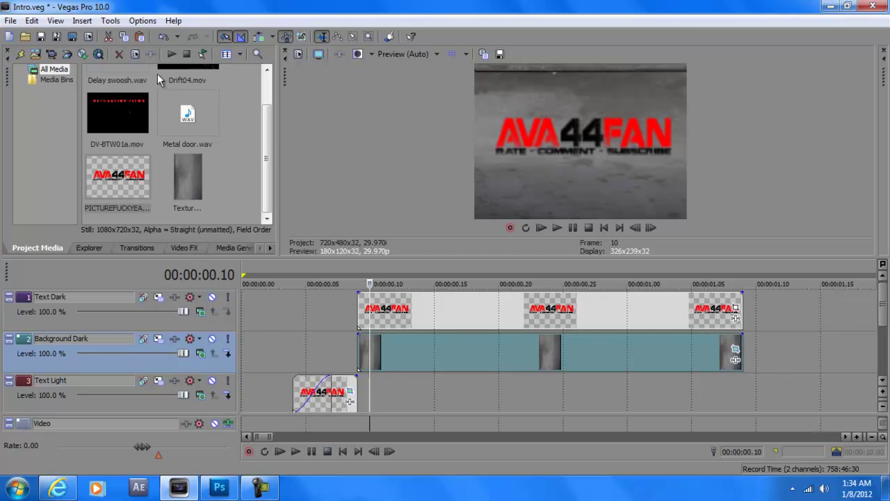
# Apply the Color Curves 'Night' preset to the Background Dark wall event.
pyautogui.click(187, 250)
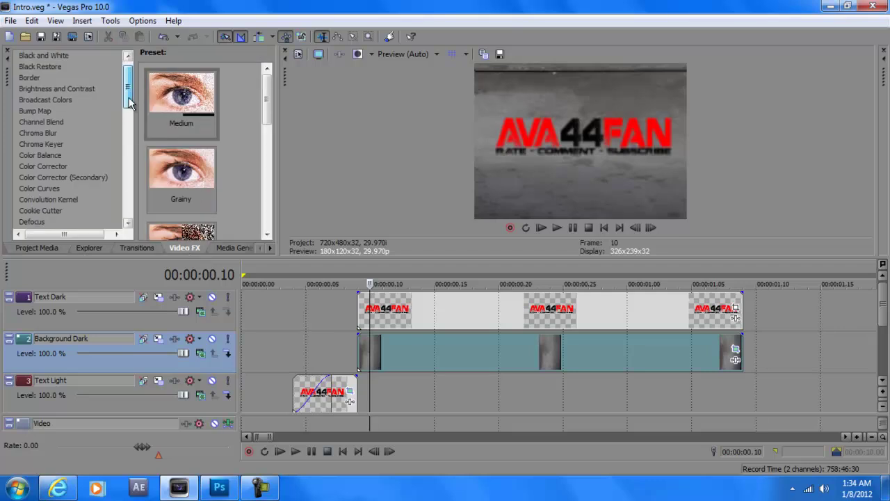
pyautogui.moveTo(129, 103); pyautogui.dragTo(129, 108)
pyautogui.click(46, 158)
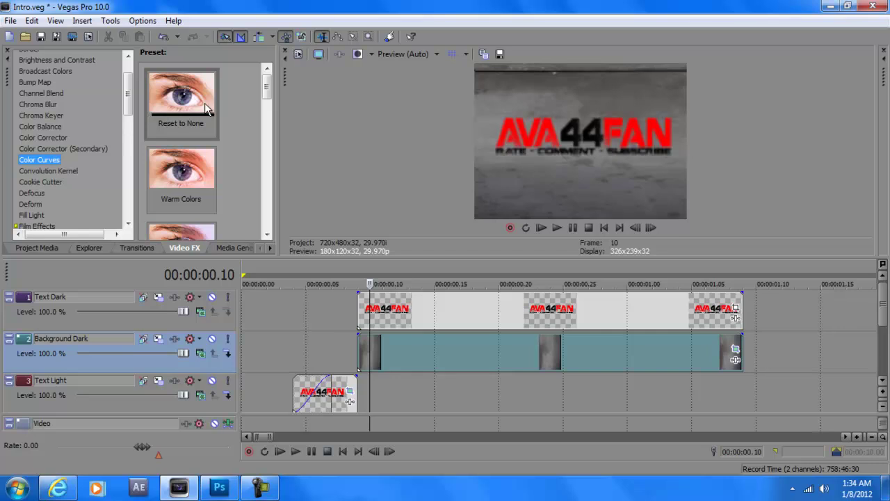
pyautogui.moveTo(262, 87); pyautogui.dragTo(264, 187)
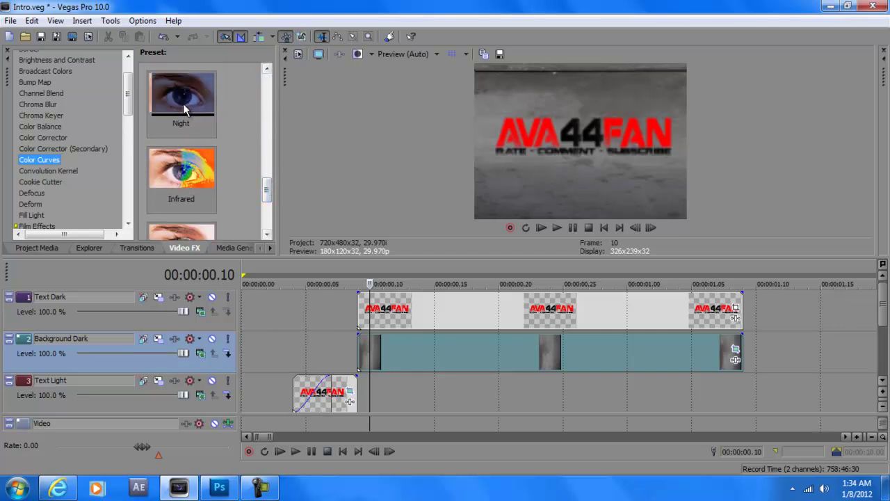
pyautogui.moveTo(182, 99); pyautogui.dragTo(386, 355)
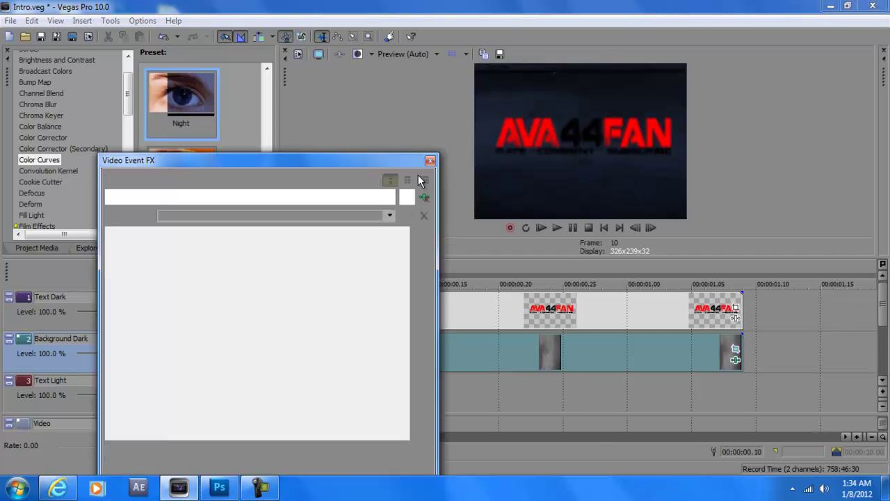
pyautogui.click(429, 160)
# Preview the darkened intro from frame 8 and from the beginning.
pyautogui.click(346, 276)
pyautogui.click(295, 450)
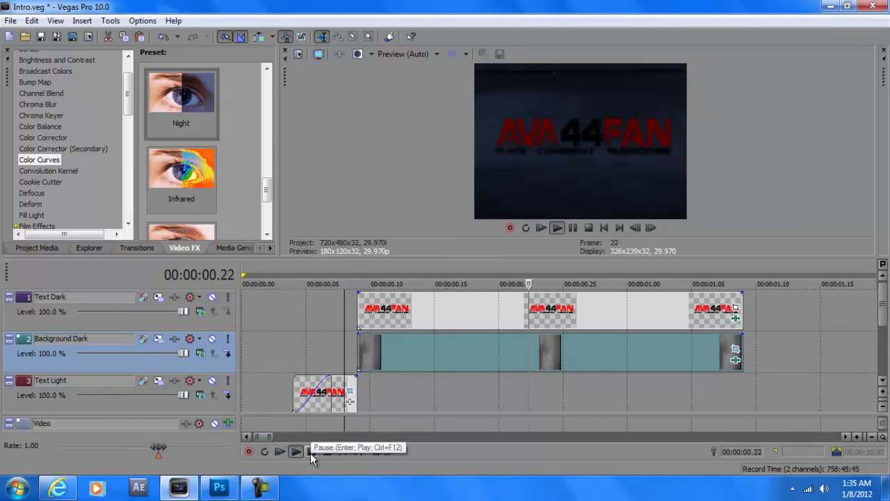
pyautogui.click(280, 449)
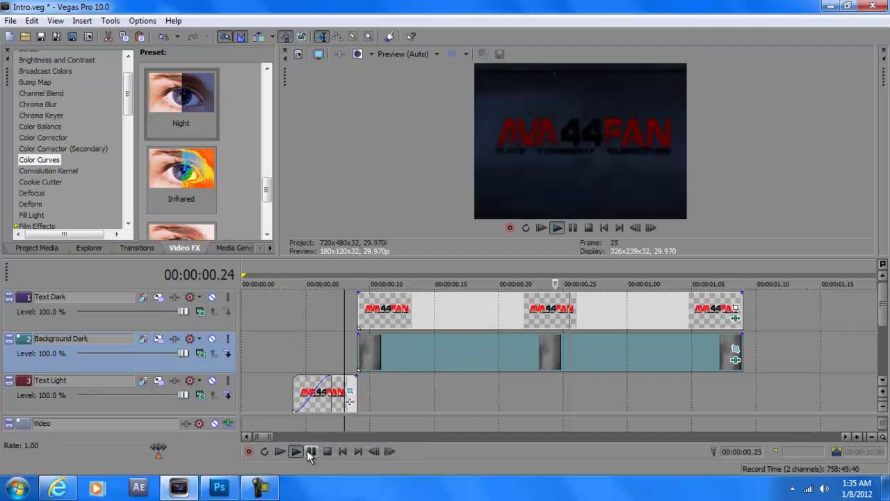
pyautogui.click(308, 450)
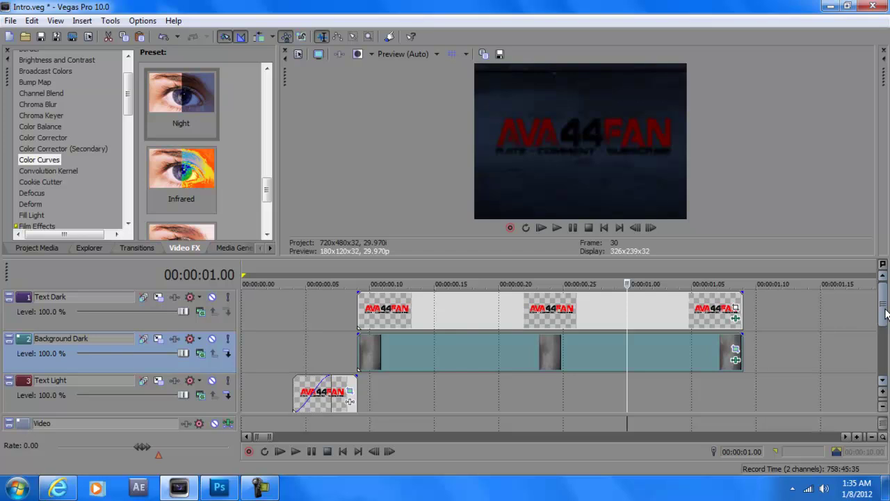
# Switch to the web browser, then minimize it to get back to Vegas Pro.
pyautogui.click(57, 487)
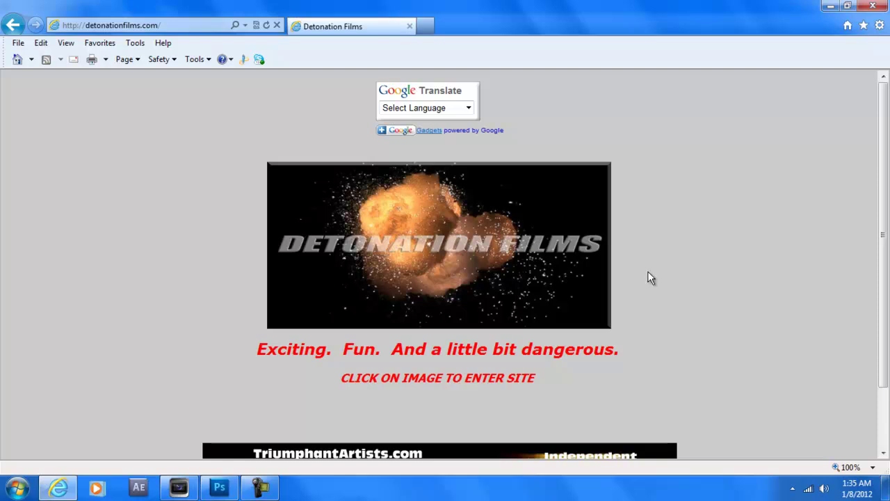
pyautogui.click(828, 5)
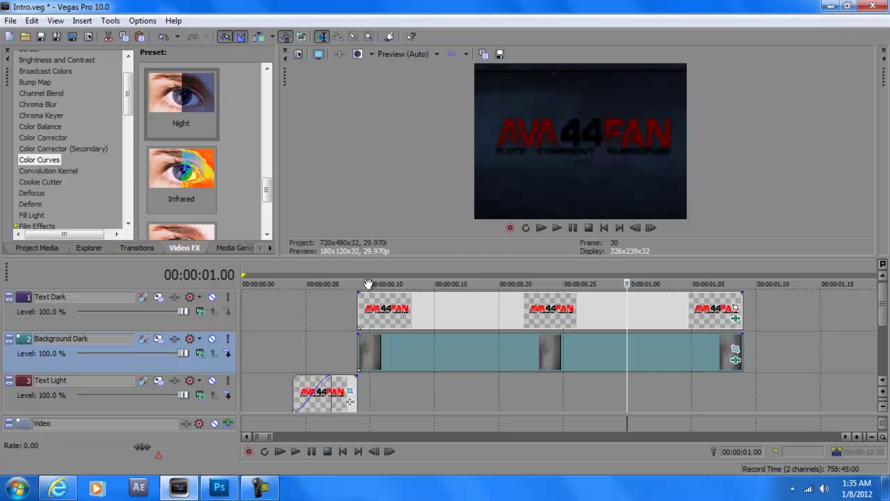
# Import Drift04 and DV-BTW01a from the Desktop using File > Import > Media.
pyautogui.click(830, 8)
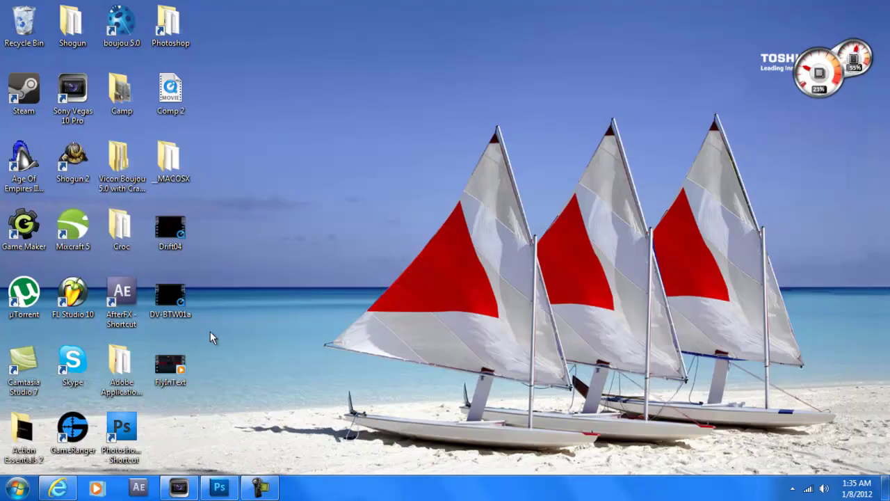
pyautogui.moveTo(217, 321); pyautogui.dragTo(613, 369)
pyautogui.click(9, 21)
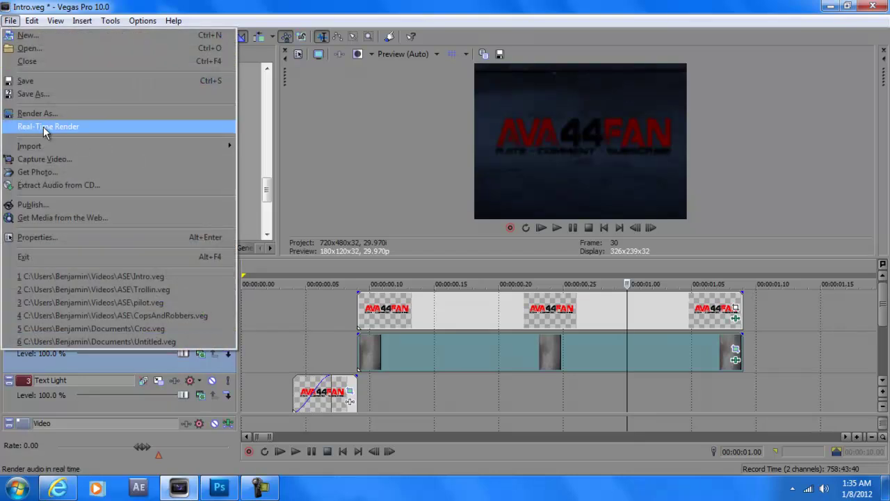
pyautogui.moveTo(45, 143)
pyautogui.click(291, 146)
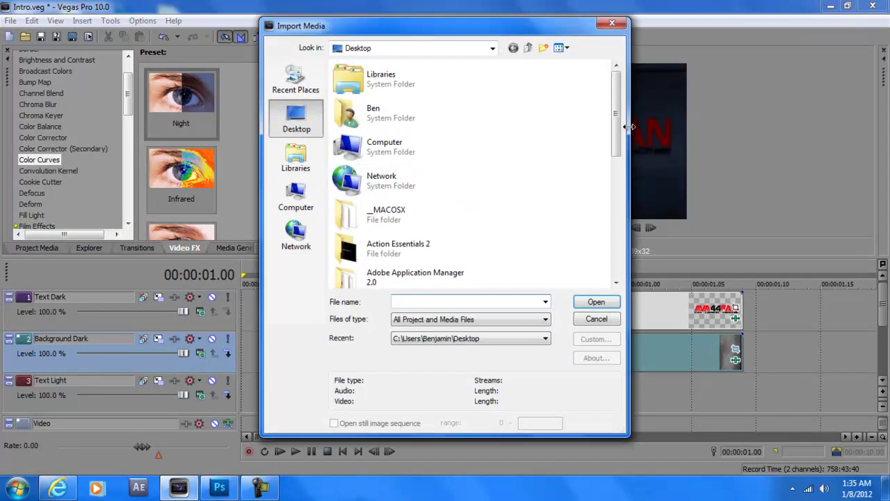
pyautogui.scroll(-5, 619, 185)
pyautogui.click(387, 172)
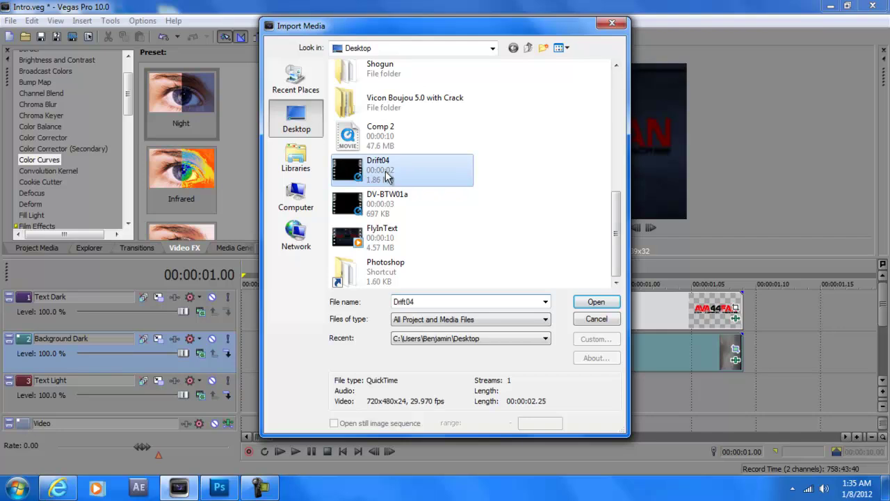
pyautogui.keyDown('shift'); pyautogui.click(418, 209); pyautogui.keyUp('shift')
pyautogui.click(615, 303)
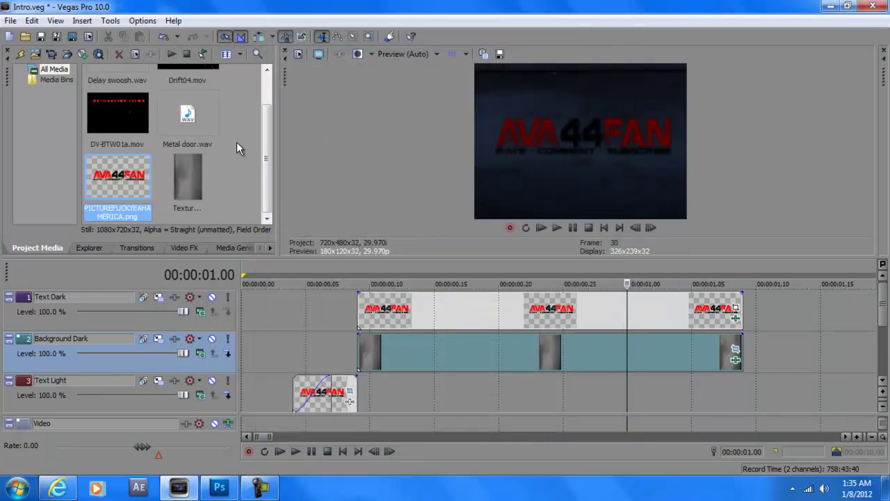
pyautogui.moveTo(265, 156); pyautogui.dragTo(265, 109)
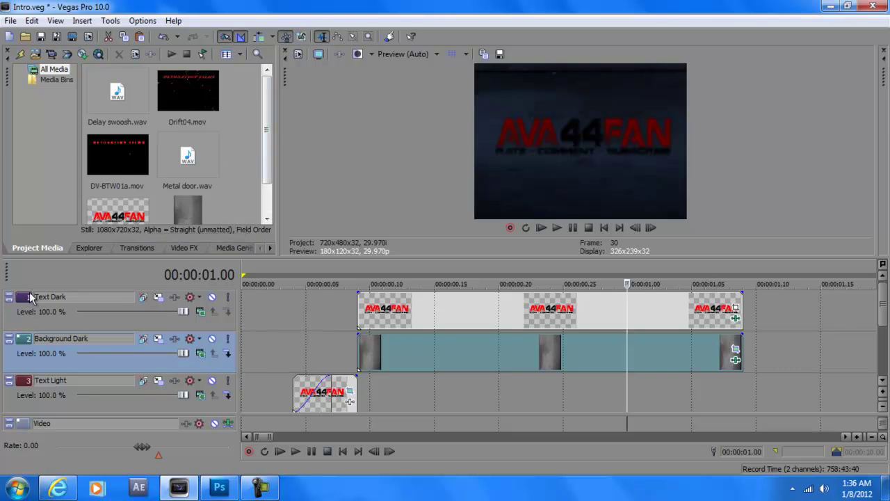
# Insert a new top video track and drop Drift04.mov onto it.
pyautogui.click(83, 20)
pyautogui.click(112, 81)
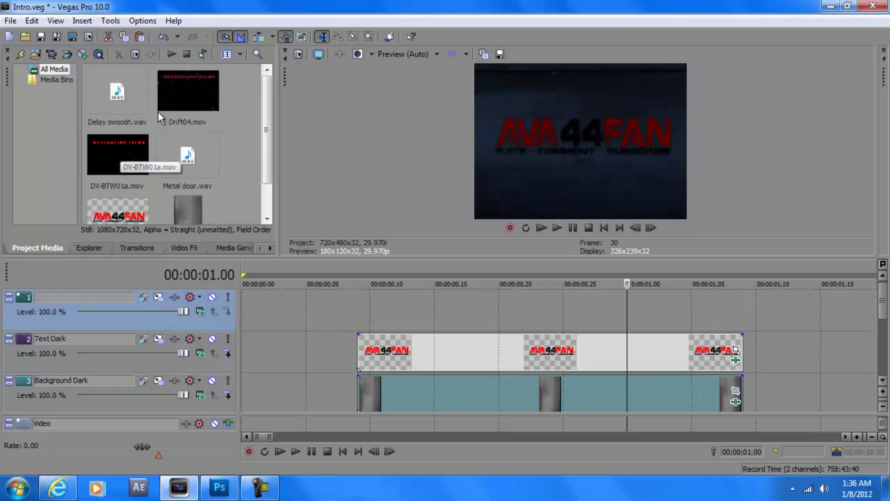
pyautogui.moveTo(183, 94); pyautogui.dragTo(346, 314)
# Step to frame 13 and slide Drift04 to line up with the Text Dark logo clips.
pyautogui.click(306, 267)
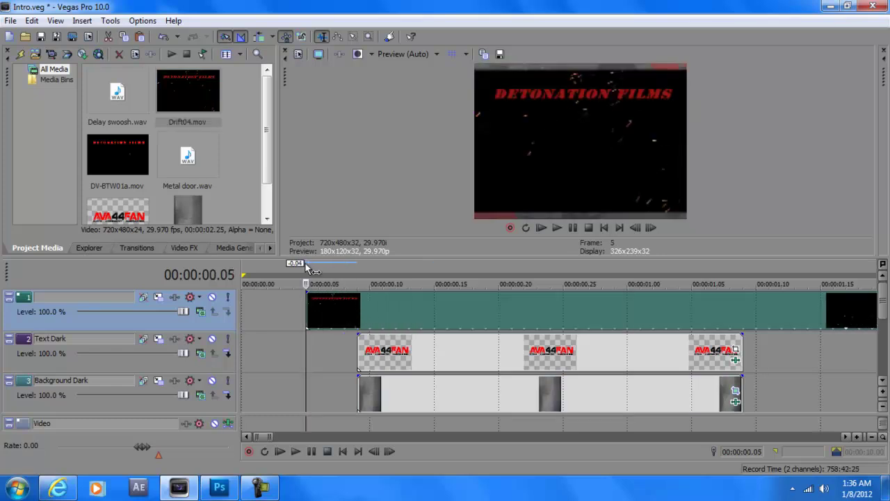
pyautogui.press('Right')
pyautogui.press('Right')
pyautogui.press('Right')
pyautogui.press('Right')
pyautogui.press('Right')
pyautogui.press('Right')
pyautogui.press('Right')
pyautogui.press('Right')
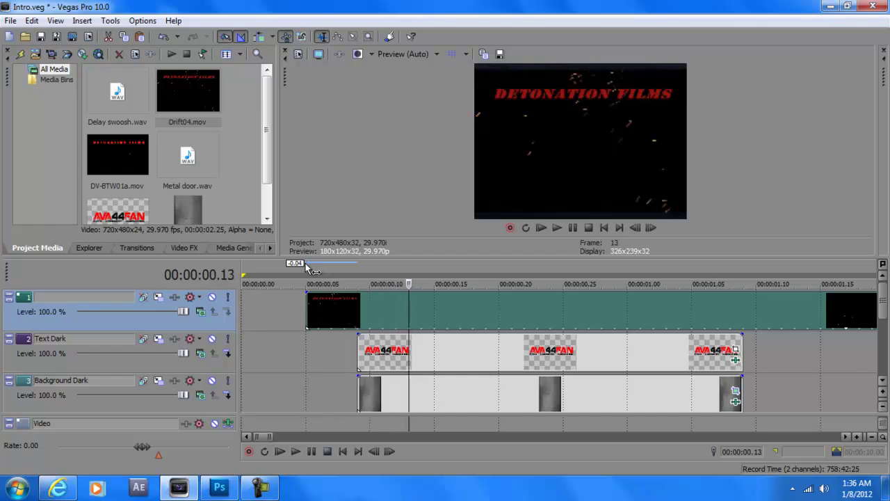
pyautogui.press('Left')
pyautogui.press('Left')
pyautogui.press('Left')
pyautogui.press('Right')
pyautogui.press('Right')
pyautogui.press('Right')
pyautogui.press('Right')
pyautogui.press('Right')
pyautogui.press('Right')
pyautogui.press('Right')
pyautogui.press('Right')
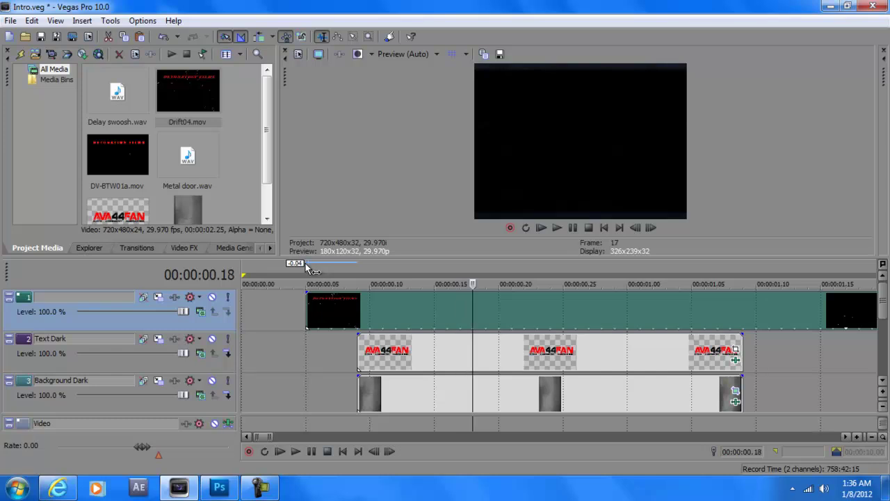
pyautogui.press('Left')
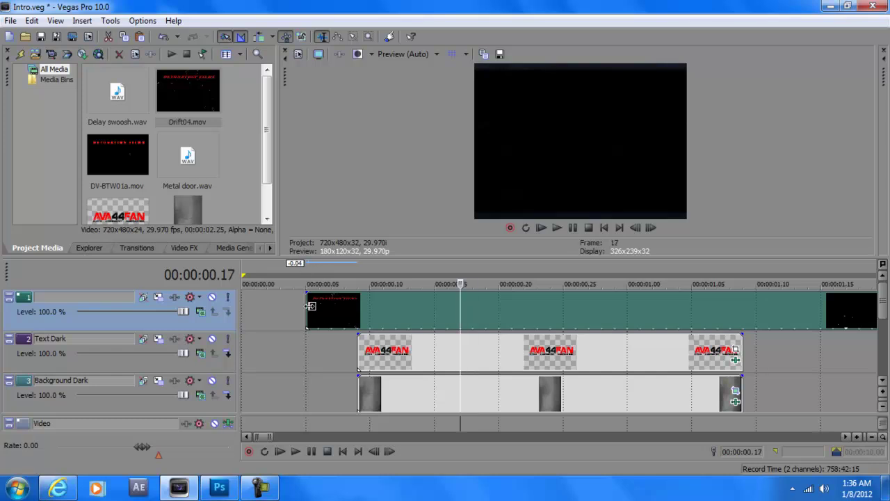
pyautogui.moveTo(316, 305); pyautogui.dragTo(391, 328)
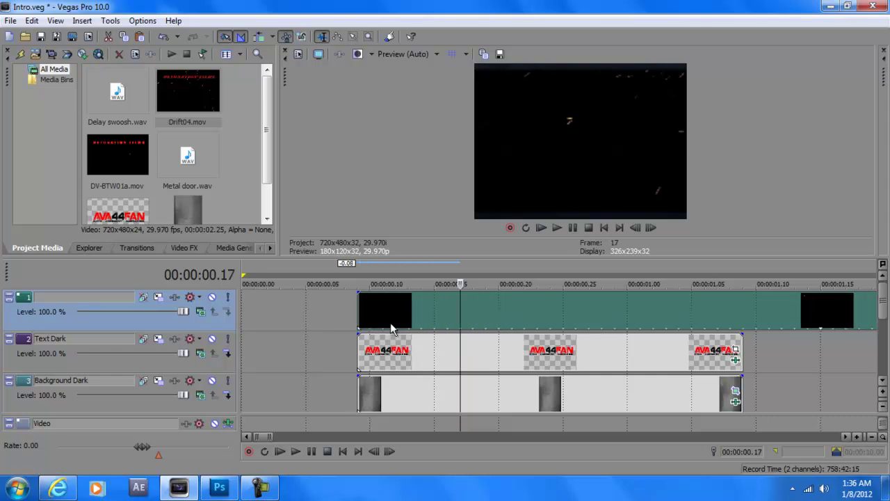
# Preview the sparks playing over the intro from 00:00:00.09.
pyautogui.click(357, 265)
pyautogui.press('space')
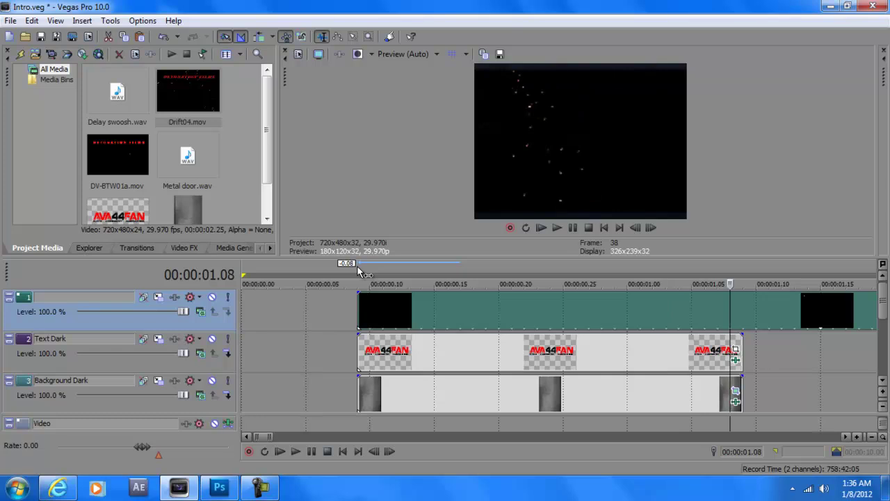
pyautogui.scroll(3, 358, 271)
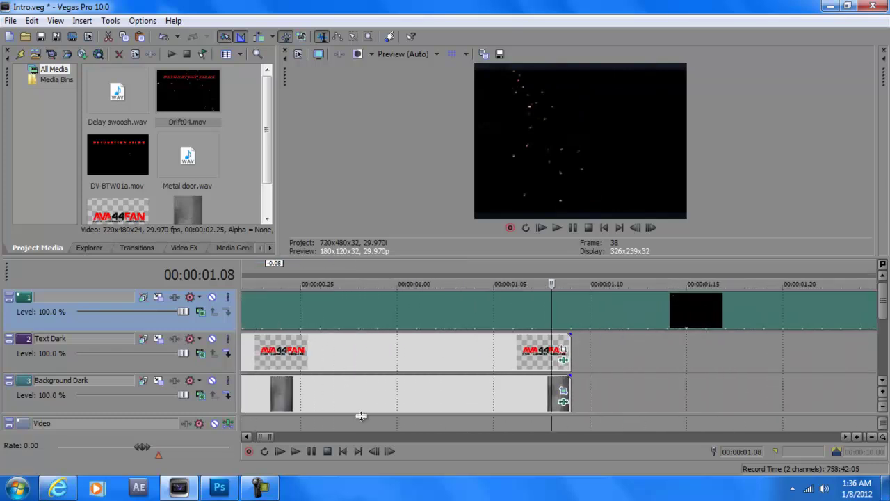
pyautogui.moveTo(262, 438); pyautogui.dragTo(255, 438)
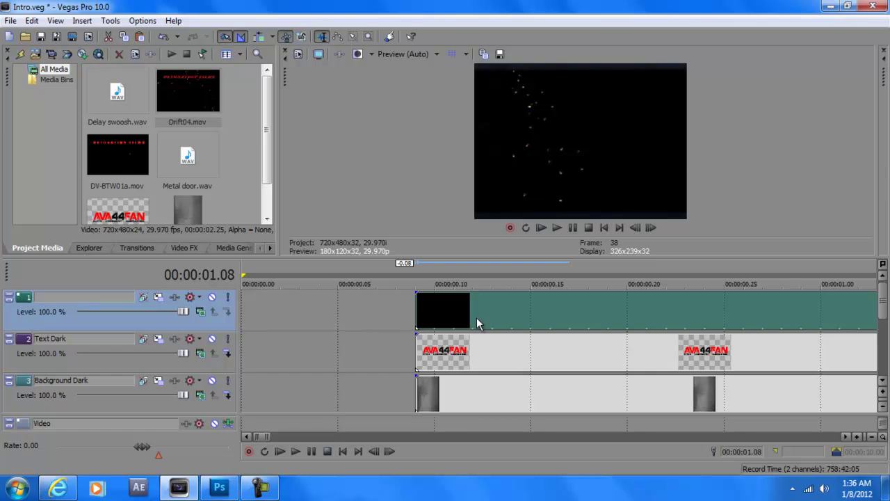
# Set the sparks track's compositing mode to Add and preview the blend.
pyautogui.click(201, 313)
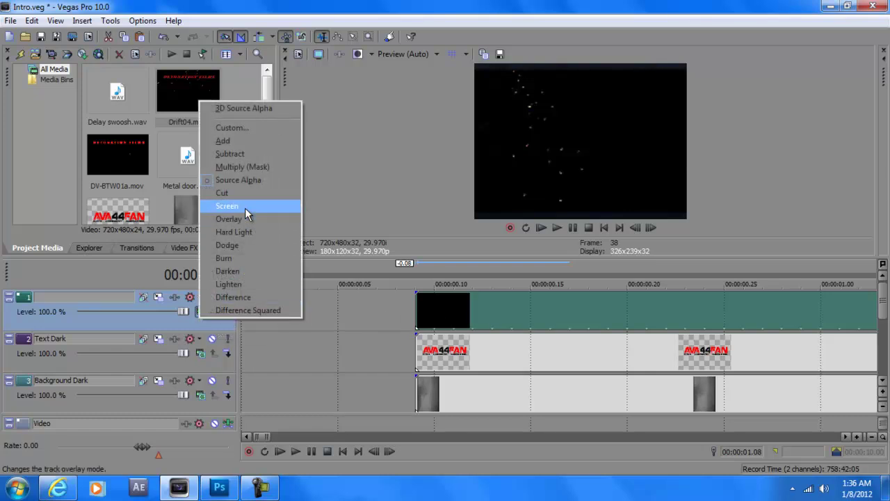
pyautogui.click(242, 143)
pyautogui.click(416, 267)
pyautogui.press('space')
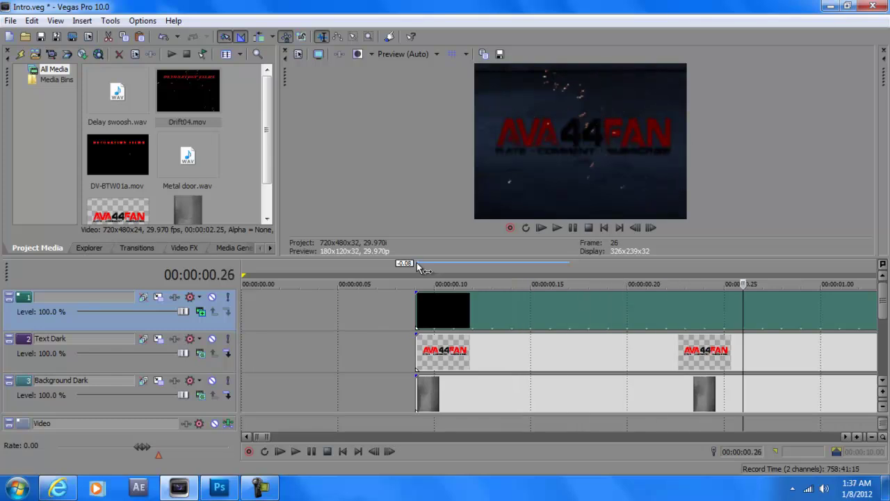
pyautogui.scroll(-5, 421, 268)
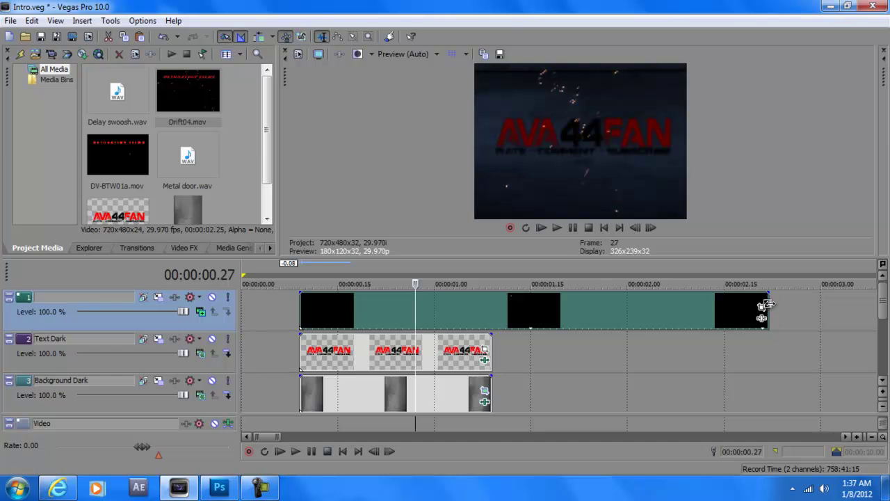
# Time-compress the Drift04 event to end near 00:00:01.26 and preview it.
pyautogui.moveTo(764, 306)
pyautogui.mouseDown()
pyautogui.moveTo(533, 308)
pyautogui.moveTo(526, 316)
pyautogui.mouseUp()
pyautogui.click(306, 273)
pyautogui.click(307, 453)
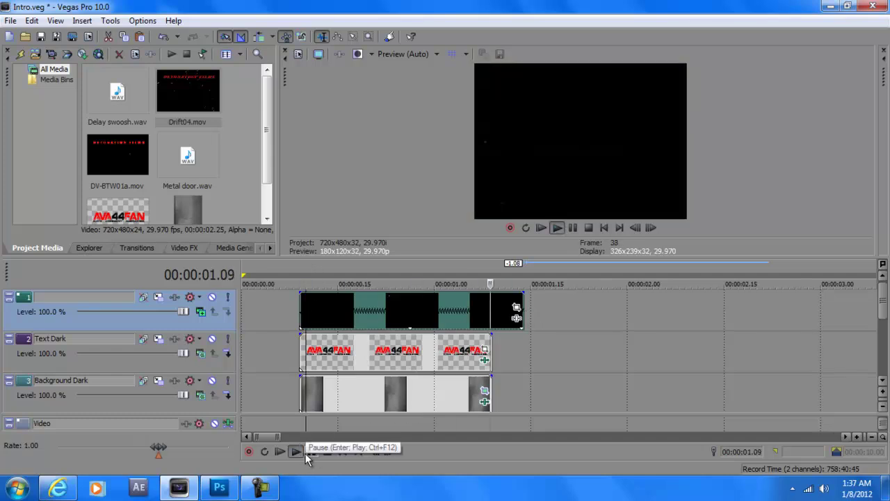
pyautogui.moveTo(521, 303); pyautogui.dragTo(601, 303)
pyautogui.click(306, 273)
pyautogui.click(296, 451)
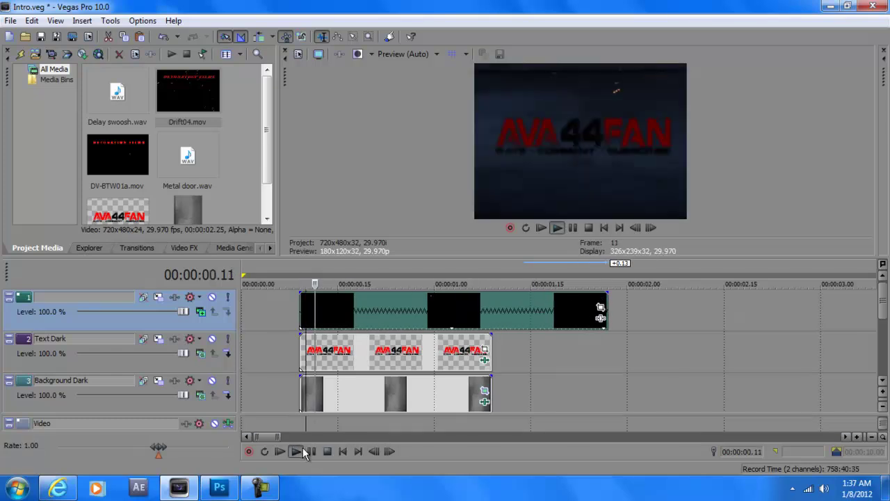
pyautogui.click(311, 452)
pyautogui.click(300, 268)
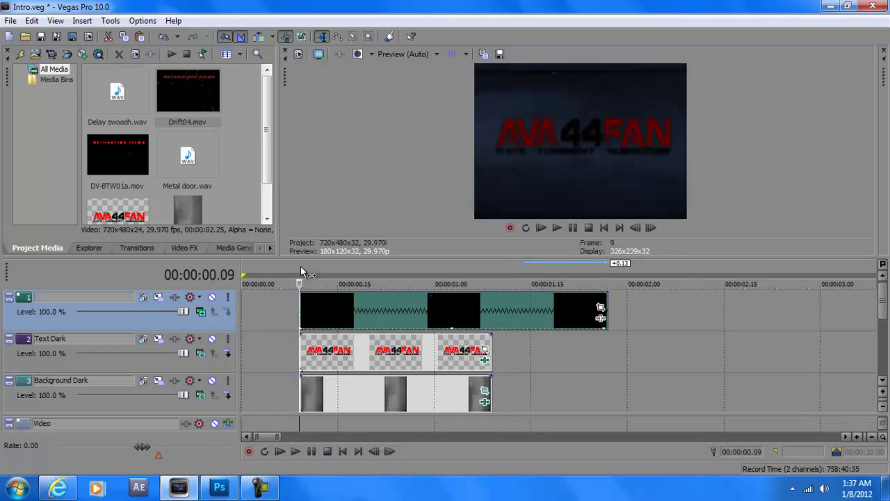
# Rename track 1 'Sparks', duplicate it, and rename the copy 'Spark Glow'.
pyautogui.doubleClick(85, 296)
pyautogui.write('Spars')
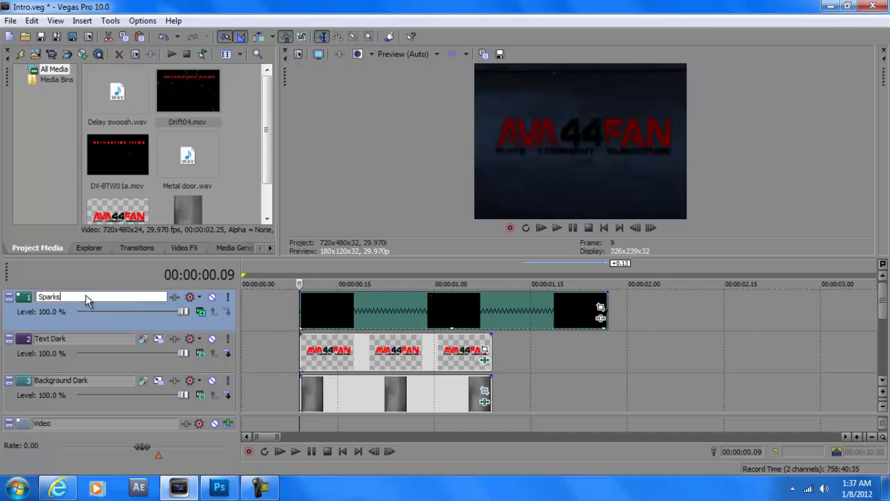
pyautogui.rightClick(26, 303)
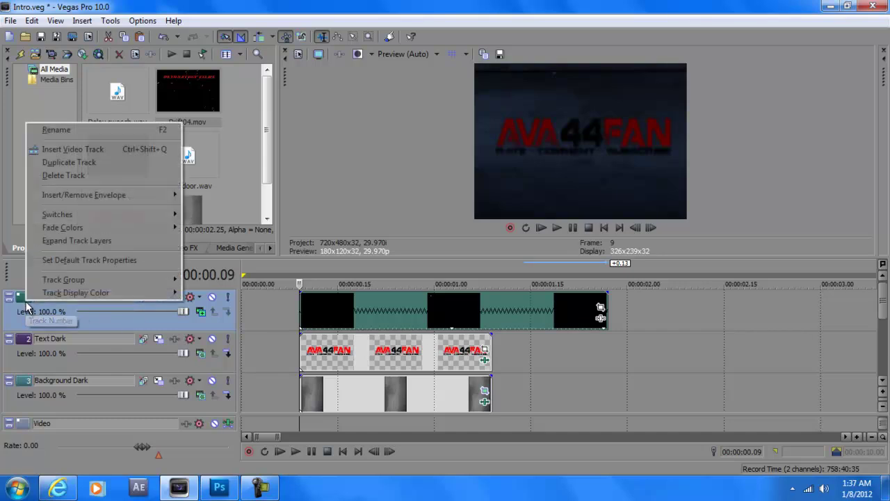
pyautogui.click(60, 169)
pyautogui.doubleClick(66, 340)
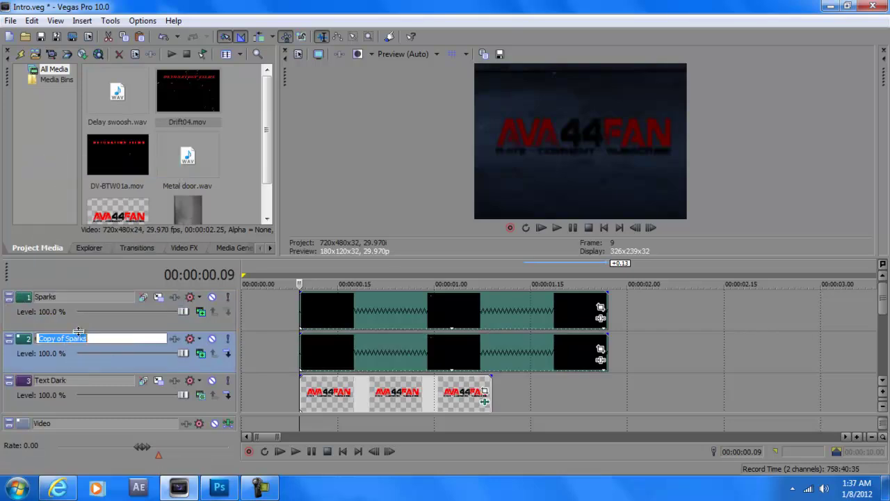
pyautogui.write('Spark Glow')
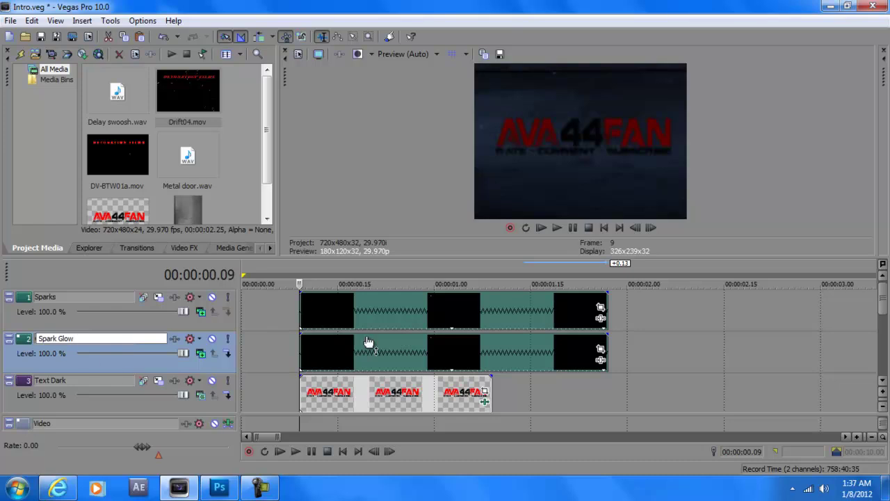
pyautogui.press('Return')
pyautogui.click(382, 331)
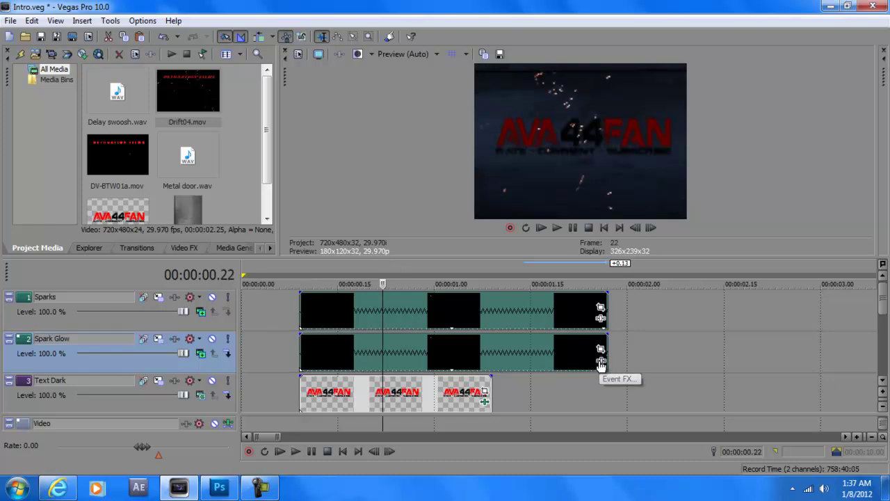
# Add a Glow effect to the Spark Glow clip with orange colour and intensity about 2.1.
pyautogui.click(600, 363)
pyautogui.click(443, 259)
pyautogui.click(710, 170)
pyautogui.click(710, 131)
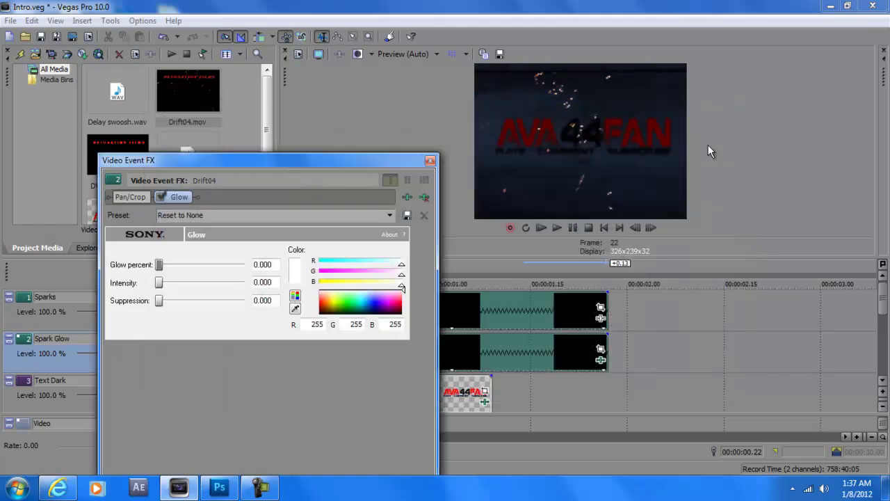
pyautogui.click(468, 262)
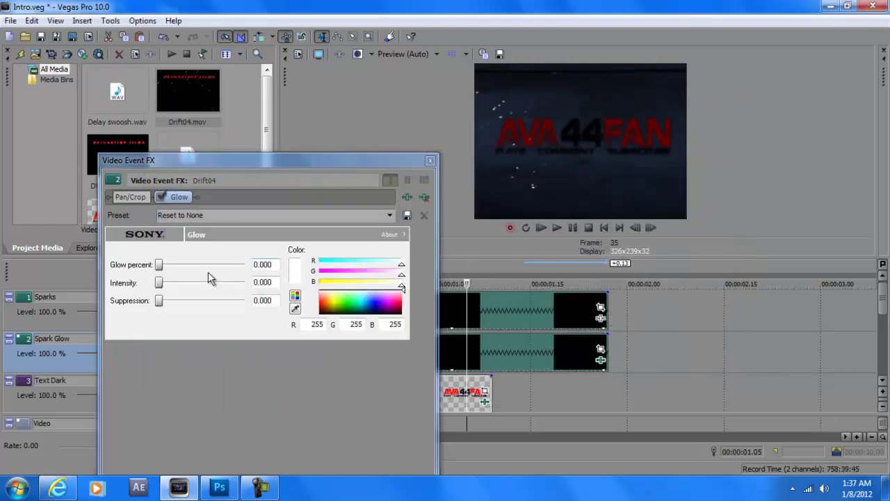
pyautogui.click(325, 308)
pyautogui.moveTo(325, 308); pyautogui.dragTo(328, 307)
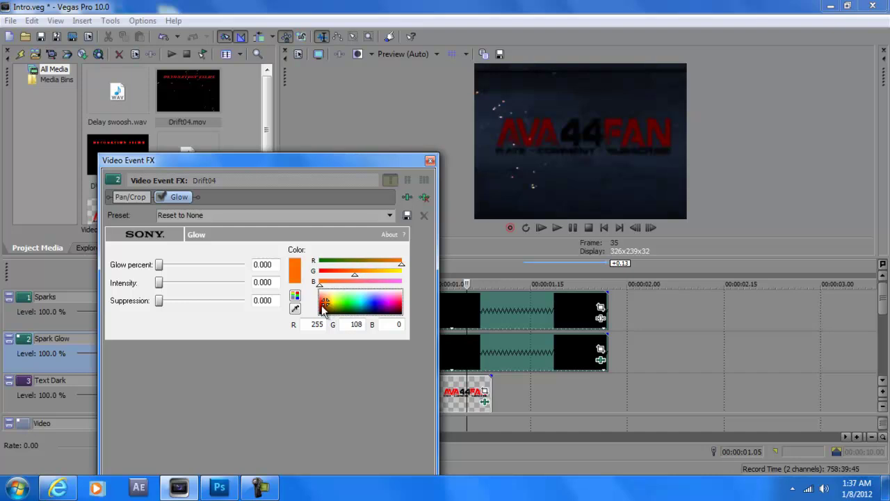
pyautogui.moveTo(158, 285)
pyautogui.mouseDown()
pyautogui.moveTo(168, 285)
pyautogui.moveTo(171, 268)
pyautogui.moveTo(172, 286)
pyautogui.mouseUp()
pyautogui.click(430, 161)
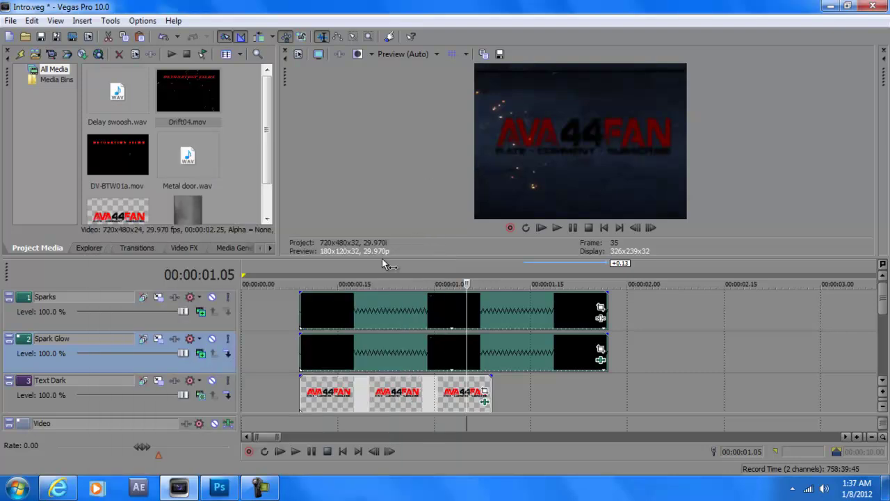
pyautogui.click(349, 262)
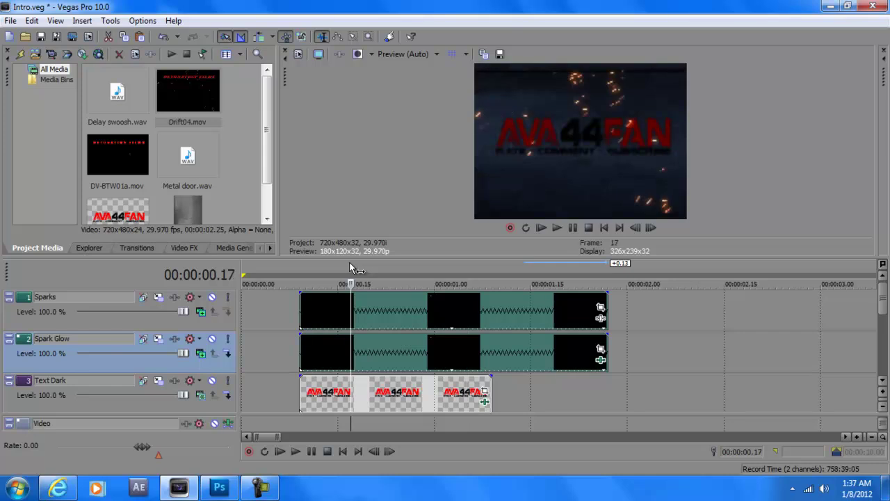
# Set preview quality to Best (Full) and resize the preview window.
pyautogui.scroll(1, 350, 262)
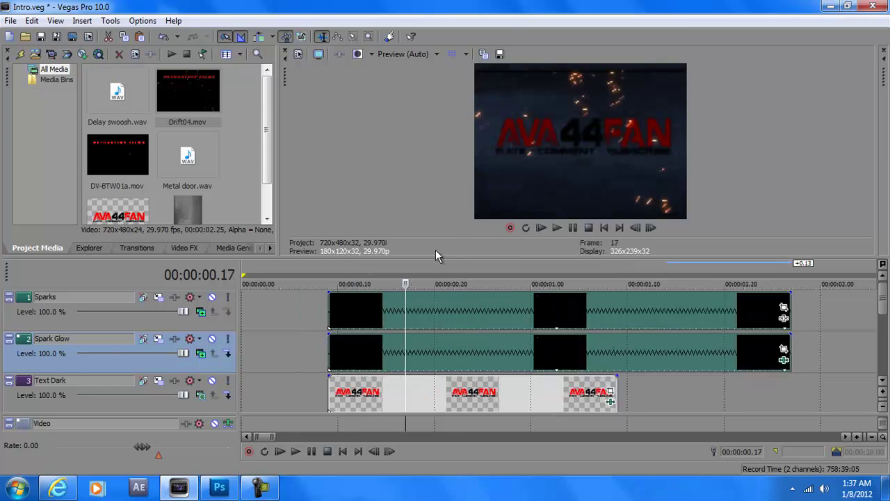
pyautogui.click(401, 58)
pyautogui.moveTo(425, 109)
pyautogui.click(475, 121)
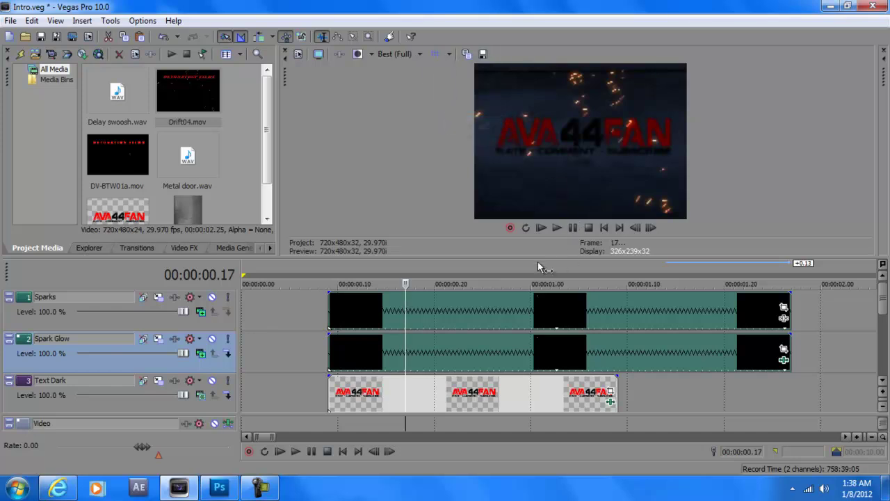
pyautogui.moveTo(537, 257); pyautogui.dragTo(541, 334)
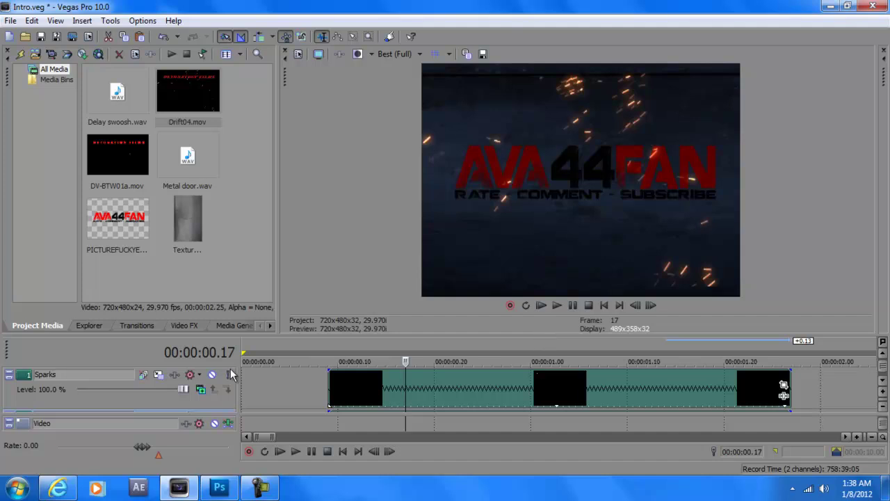
pyautogui.moveTo(325, 335); pyautogui.dragTo(326, 319)
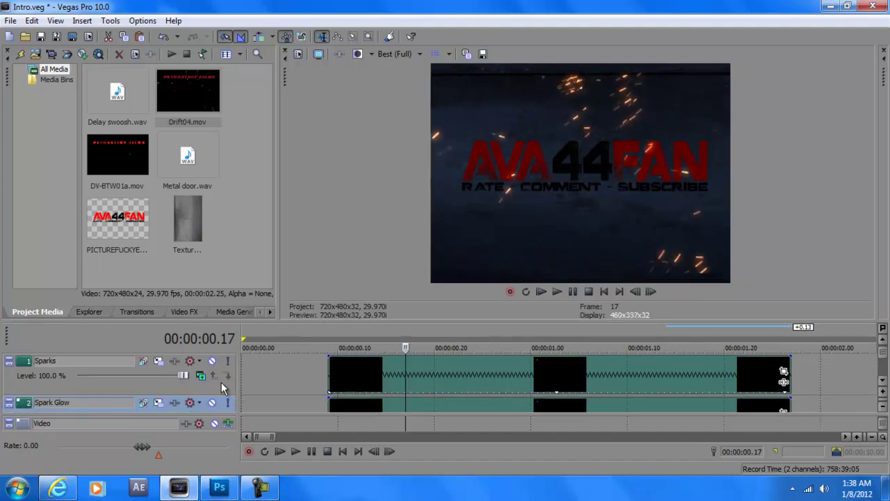
# Mute and unmute the Spark Glow and Sparks tracks in turn to compare.
pyautogui.click(213, 402)
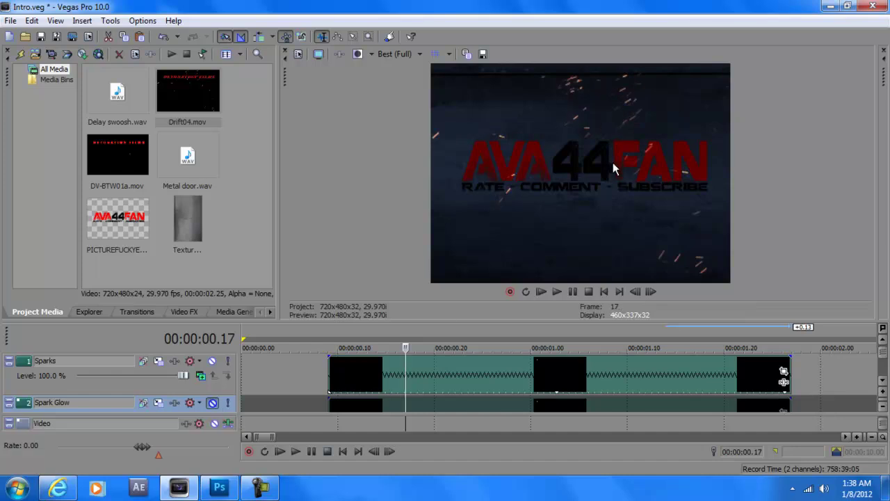
pyautogui.click(212, 404)
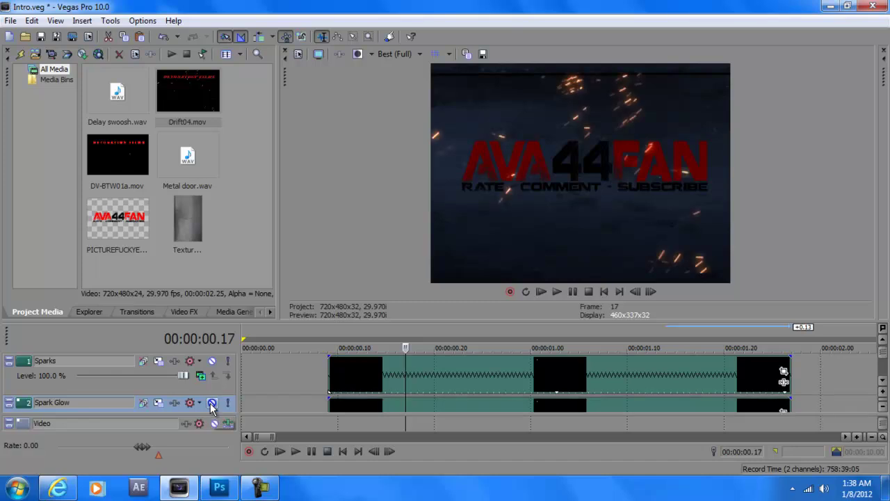
pyautogui.click(213, 362)
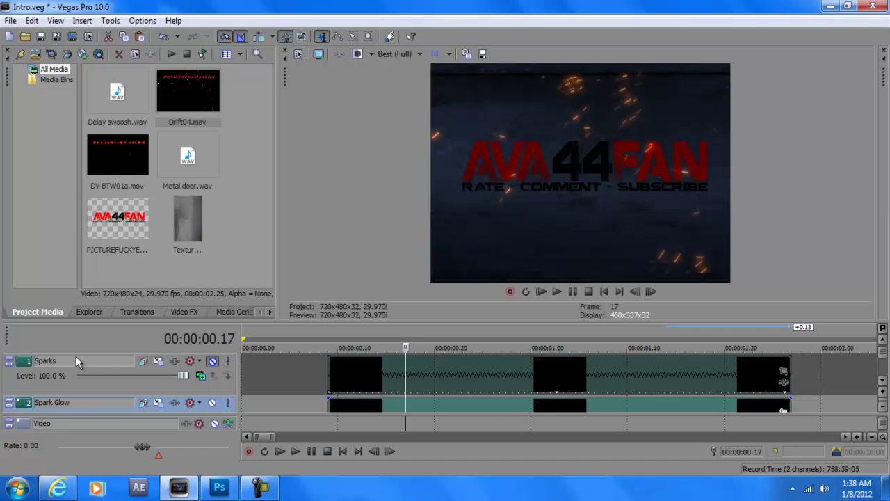
pyautogui.click(212, 361)
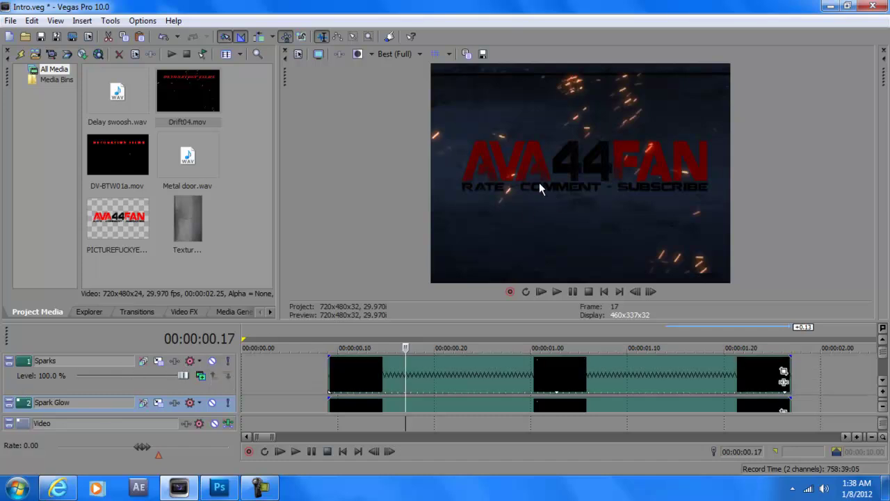
# Enlarge the timeline and select Delay swoosh.wav and Metal door.wav in Project Media.
pyautogui.moveTo(532, 320); pyautogui.dragTo(533, 247)
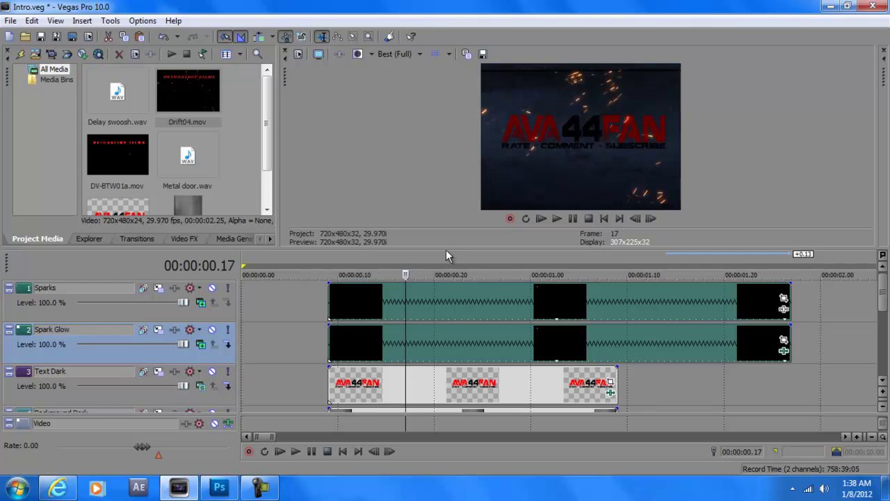
pyautogui.moveTo(448, 247); pyautogui.dragTo(459, 263)
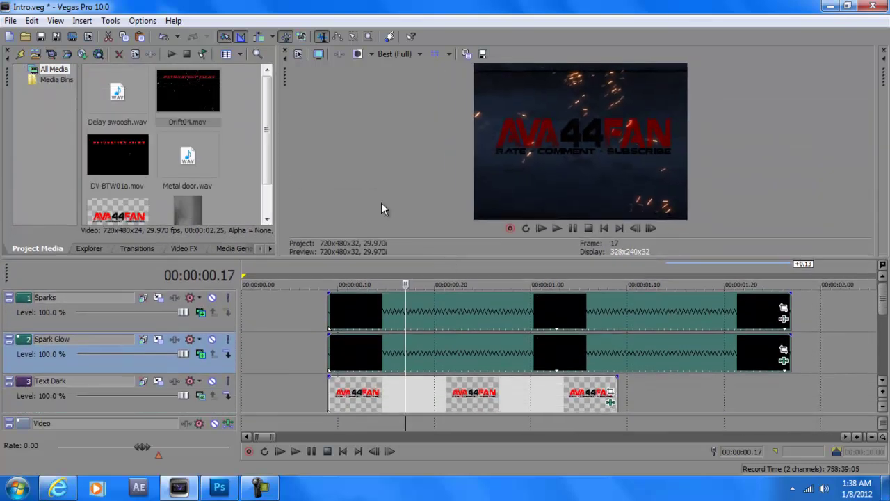
pyautogui.click(119, 94)
pyautogui.keyDown('ctrl'); pyautogui.click(188, 158); pyautogui.keyUp('ctrl')
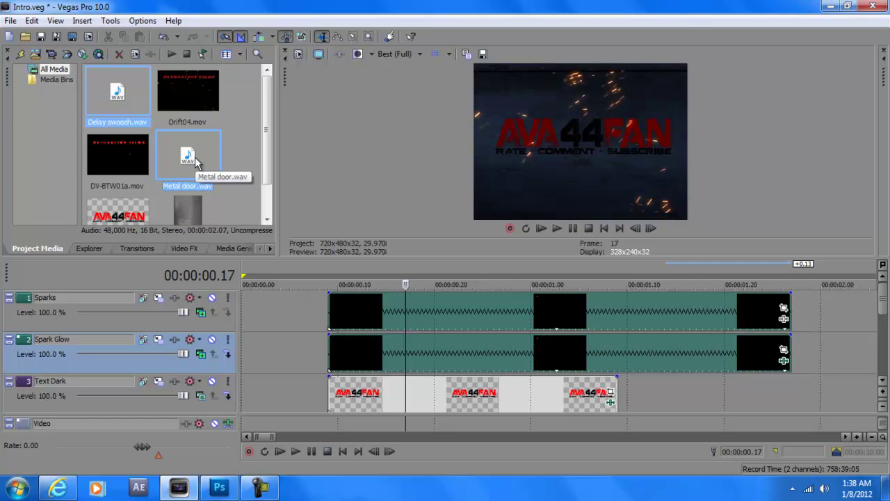
# Drop both sound effects onto a new audio track and play the intro.
pyautogui.click(882, 299)
pyautogui.moveTo(882, 299); pyautogui.dragTo(883, 353)
pyautogui.moveTo(203, 158); pyautogui.dragTo(327, 363)
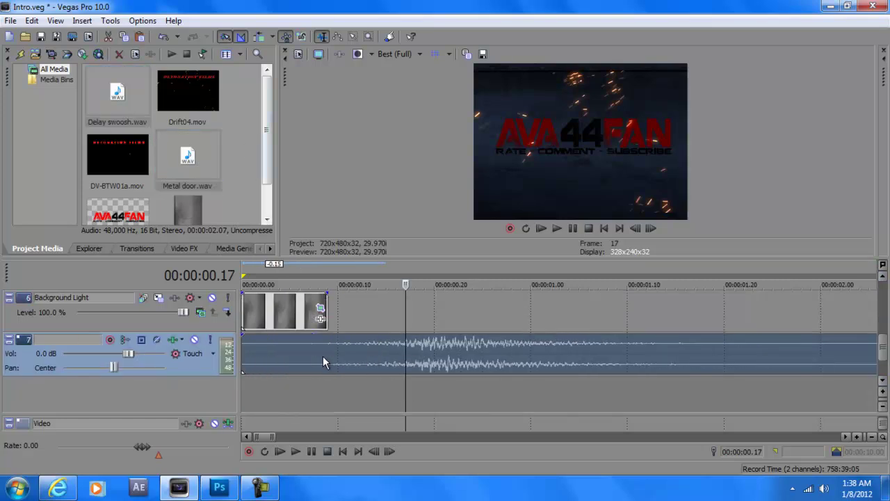
pyautogui.click(280, 451)
pyautogui.click(312, 452)
# Find the logo impact at frame 9 and position the sound clip at the timeline start.
pyautogui.moveTo(251, 358); pyautogui.dragTo(290, 358)
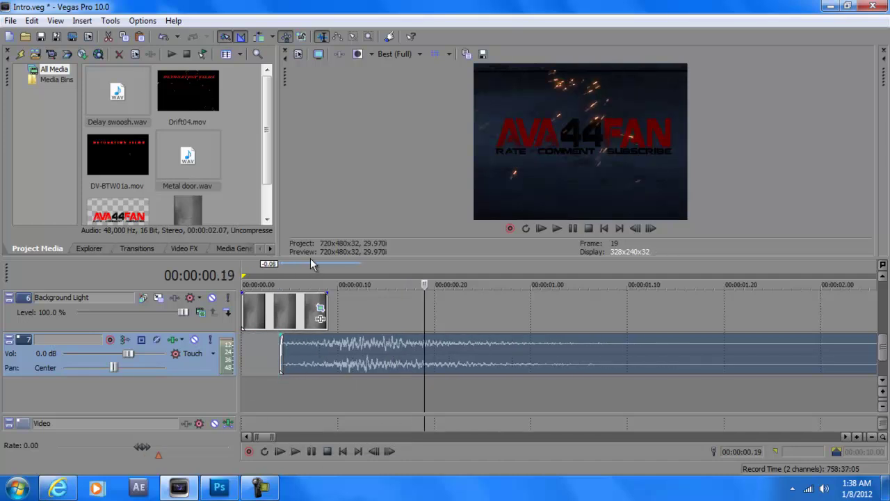
pyautogui.moveTo(311, 267)
pyautogui.mouseDown()
pyautogui.moveTo(329, 267)
pyautogui.moveTo(319, 268)
pyautogui.mouseUp()
pyautogui.press('Right')
pyautogui.press('Right')
pyautogui.press('Right')
pyautogui.press('Left')
pyautogui.press('Left')
pyautogui.press('Left')
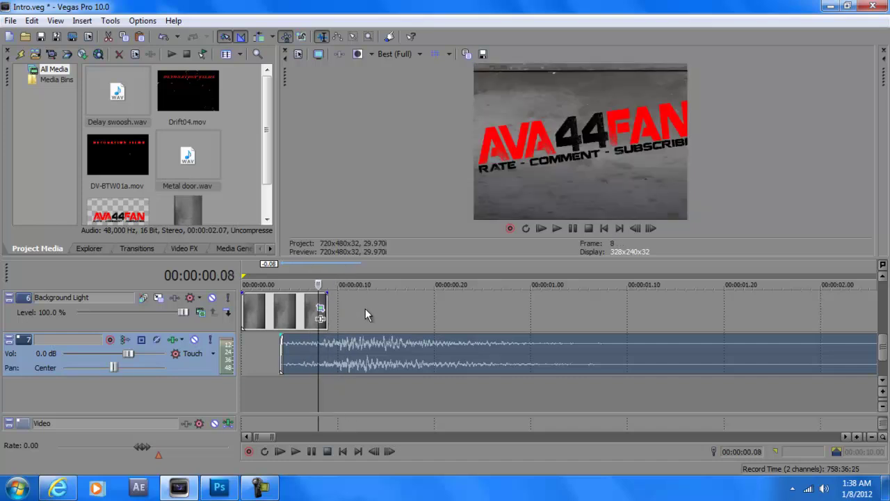
pyautogui.press('Right')
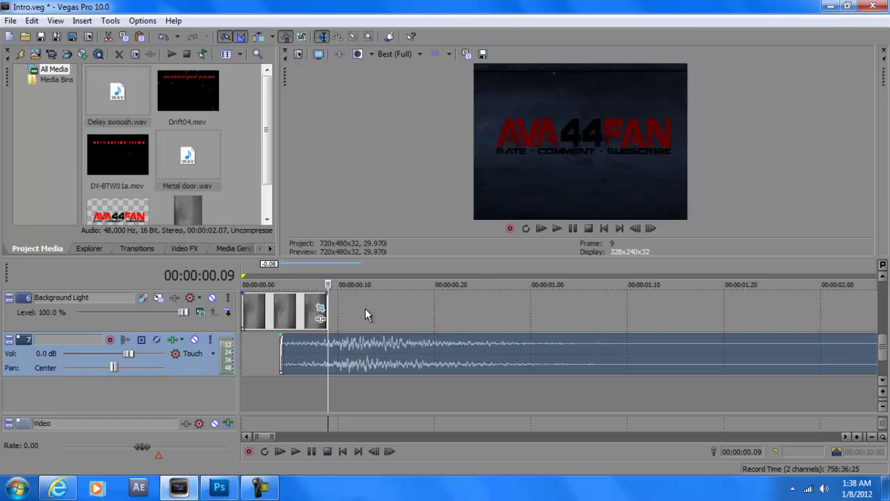
pyautogui.moveTo(374, 346); pyautogui.dragTo(329, 350)
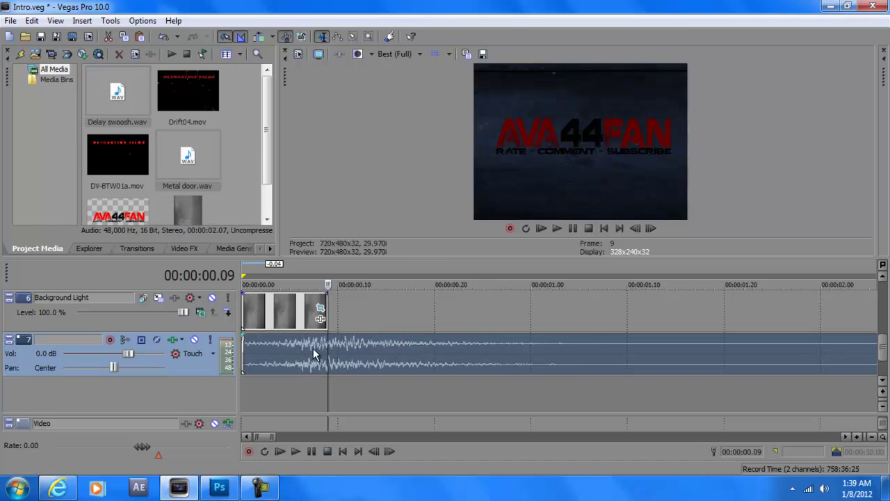
# Slide the second sound clip so it overlaps the first.
pyautogui.scroll(-2, 313, 355)
pyautogui.scroll(-3, 313, 354)
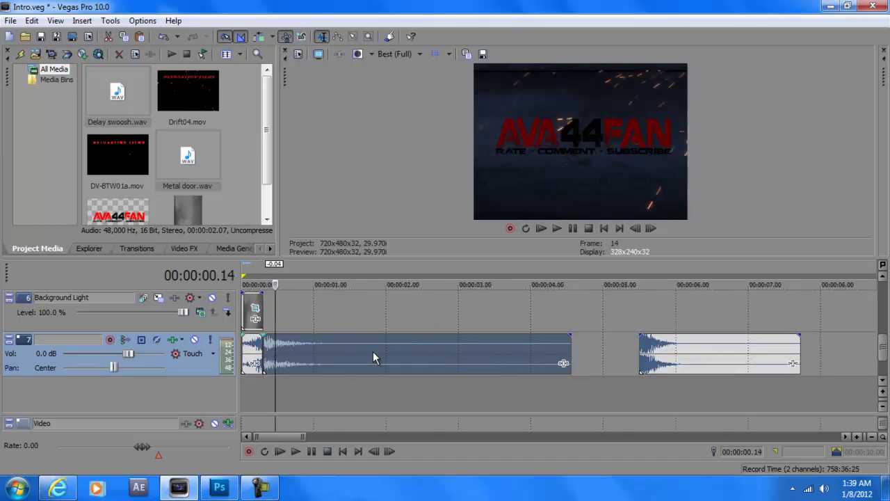
pyautogui.press('space')
pyautogui.moveTo(669, 358); pyautogui.dragTo(292, 347)
pyautogui.press('space')
pyautogui.scroll(4, 277, 278)
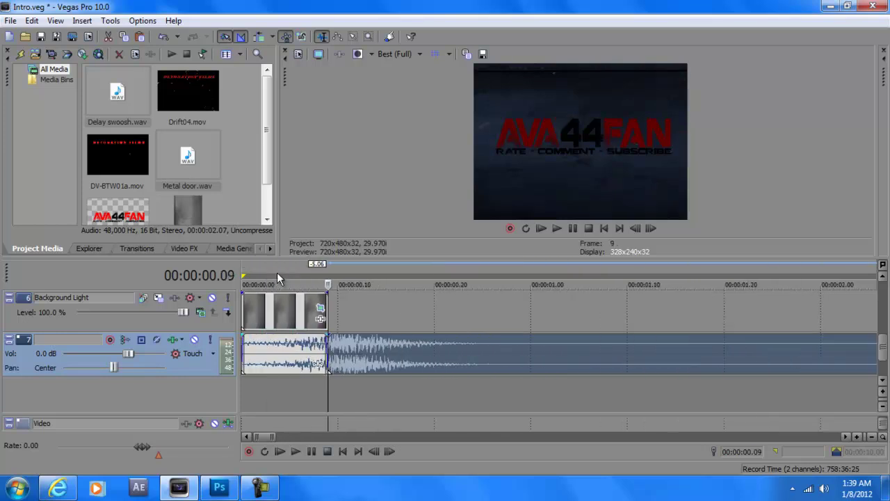
pyautogui.scroll(1, 276, 278)
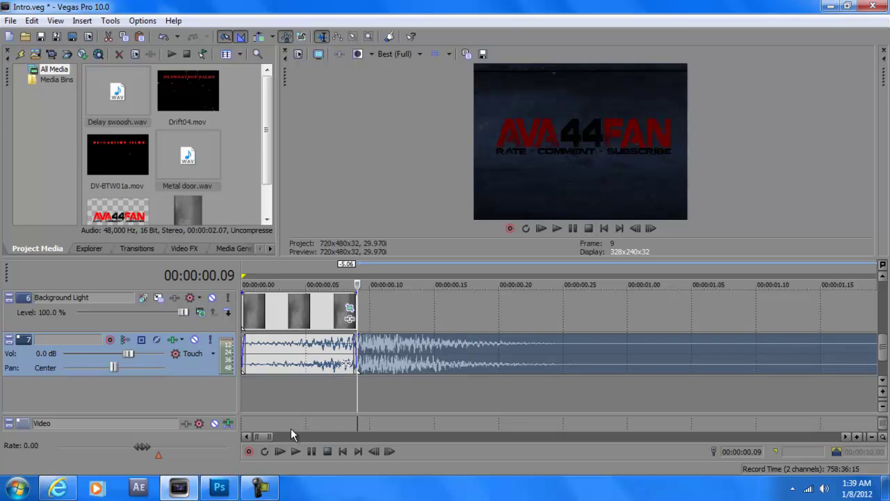
# Add a fade-in to the start of the opening sound event.
pyautogui.click(280, 450)
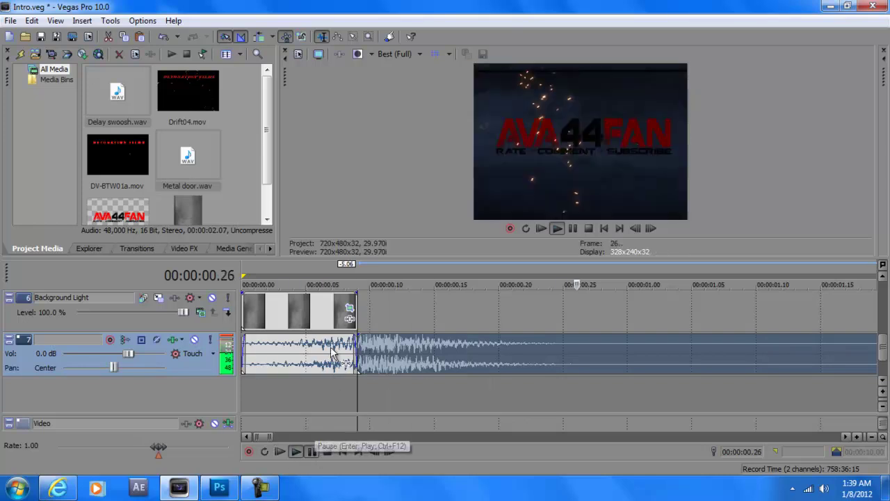
pyautogui.click(349, 361)
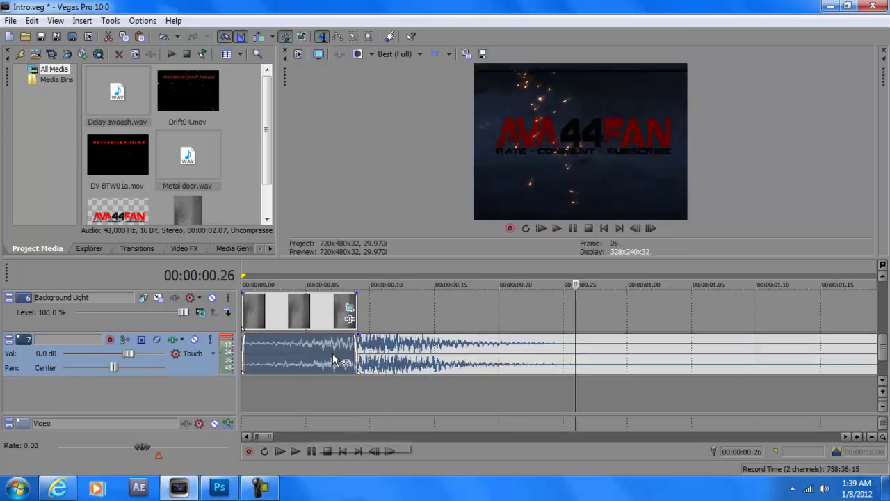
pyautogui.moveTo(339, 360); pyautogui.dragTo(280, 259)
pyautogui.moveTo(252, 360); pyautogui.dragTo(281, 337)
# Play the finished intro from the start to review it.
pyautogui.click(280, 452)
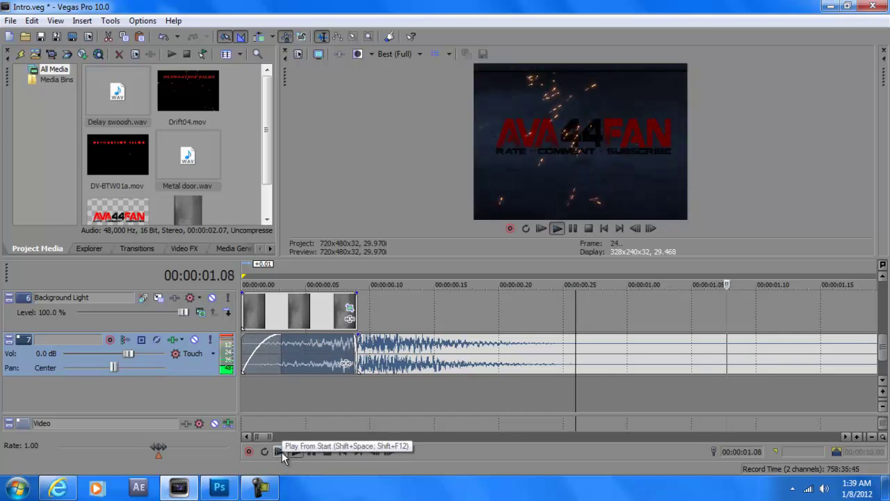
pyautogui.click(281, 452)
pyautogui.click(311, 453)
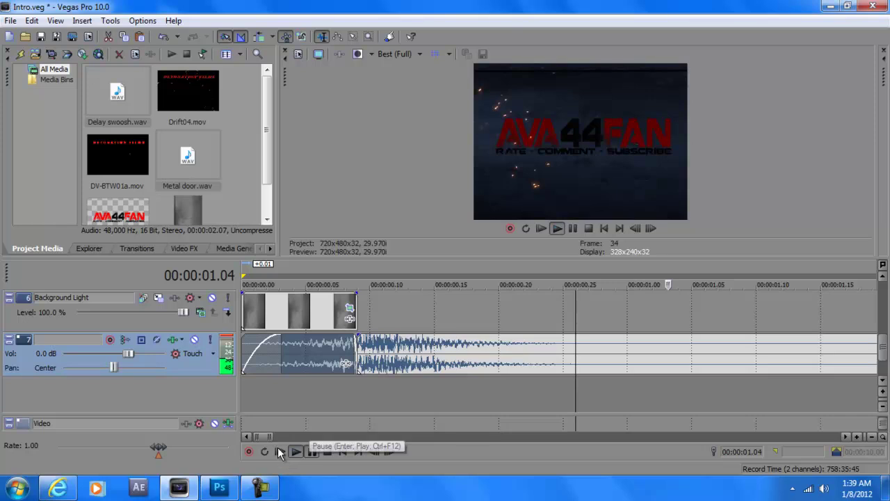
pyautogui.click(281, 452)
pyautogui.click(312, 451)
# Cancel Render As, then close Intro.veg without saving to start a new project.
pyautogui.click(11, 20)
pyautogui.click(69, 113)
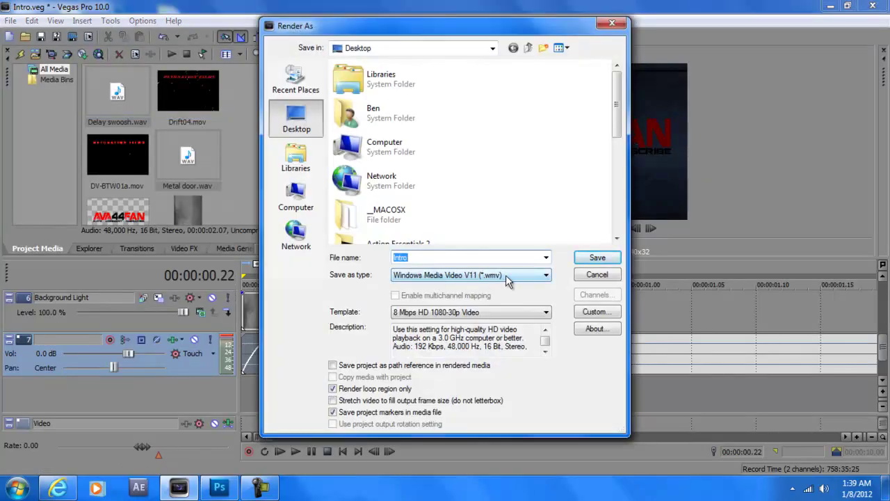
pyautogui.click(592, 275)
pyautogui.hotkey('alt', 'F4')
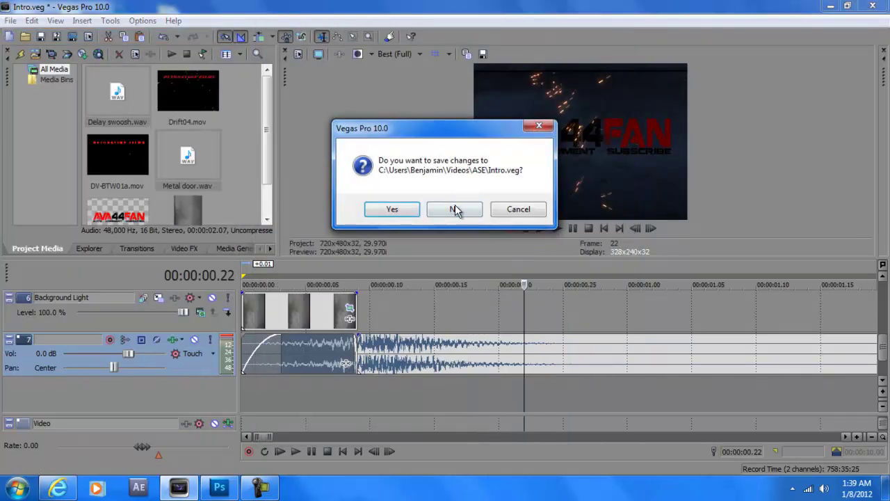
pyautogui.click(455, 206)
# Accept the new project settings, import FlyInText.wmv from the Desktop, and place it at the timeline start.
pyautogui.click(502, 401)
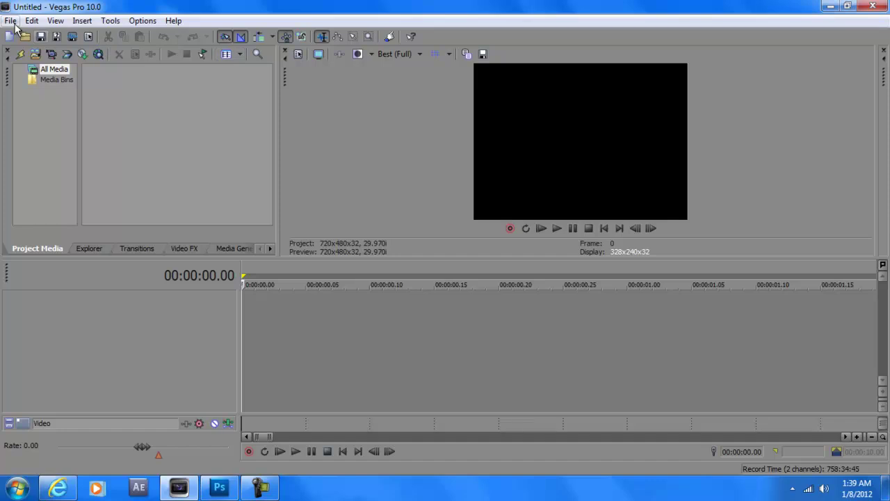
pyautogui.click(11, 20)
pyautogui.moveTo(69, 143)
pyautogui.click(271, 146)
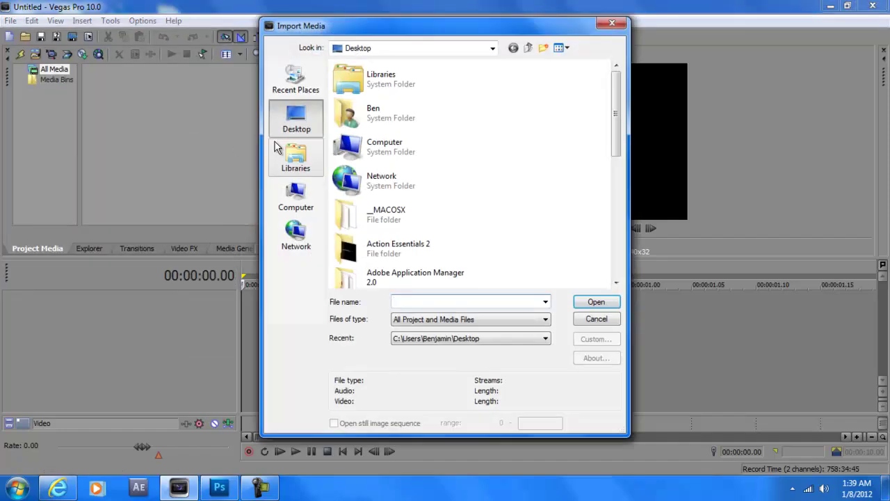
pyautogui.moveTo(622, 154); pyautogui.dragTo(622, 285)
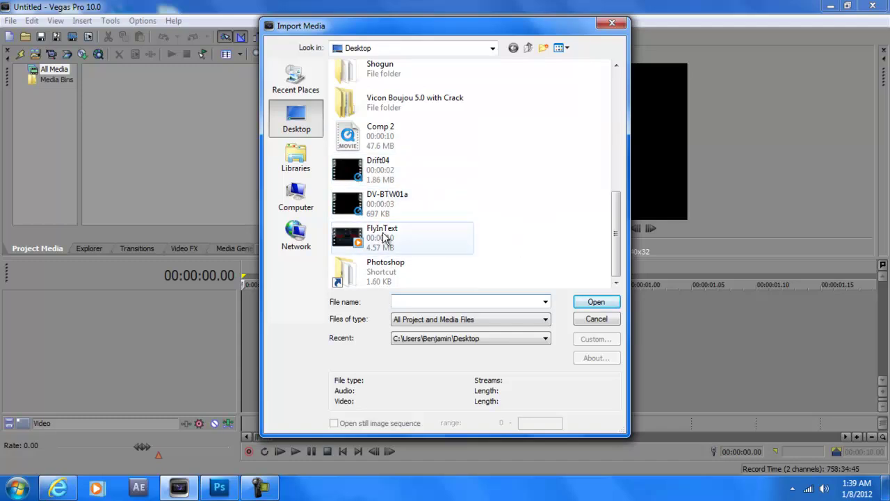
pyautogui.doubleClick(445, 235)
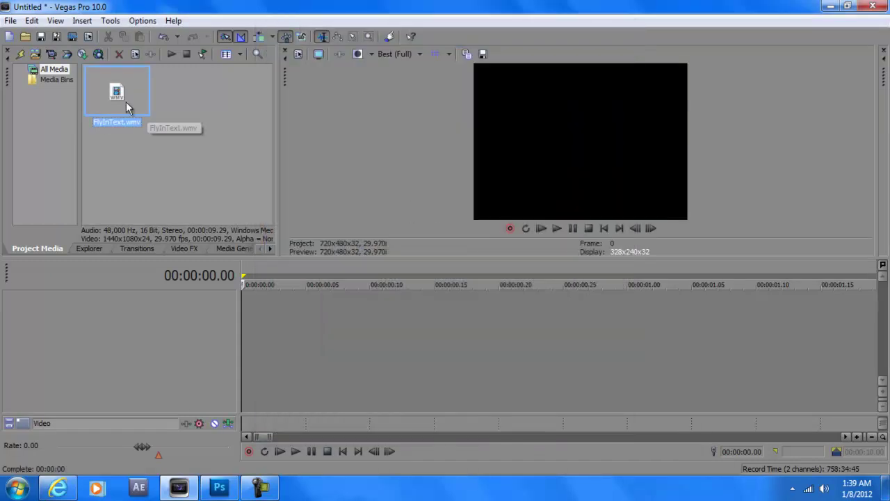
pyautogui.moveTo(119, 93); pyautogui.dragTo(256, 304)
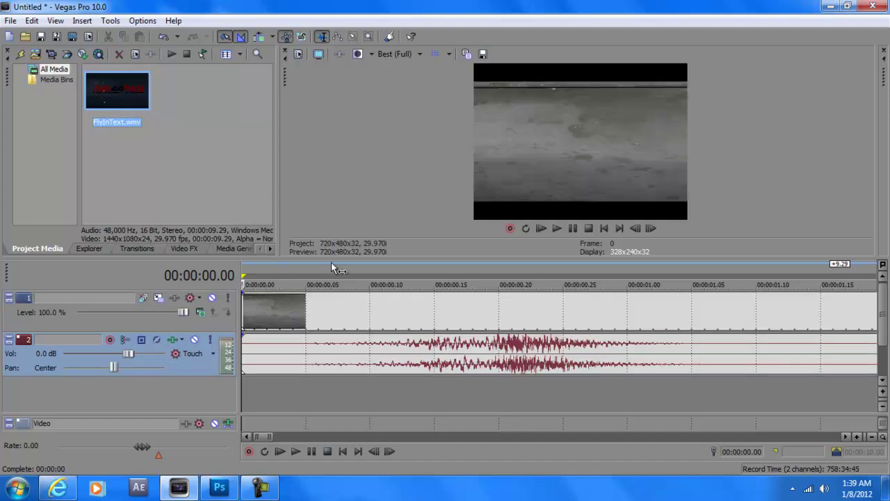
# Step the playhead frame by frame to 00:00:00.19, where the AVA44FAN logo settles on the wall.
pyautogui.click(406, 271)
pyautogui.press('space')
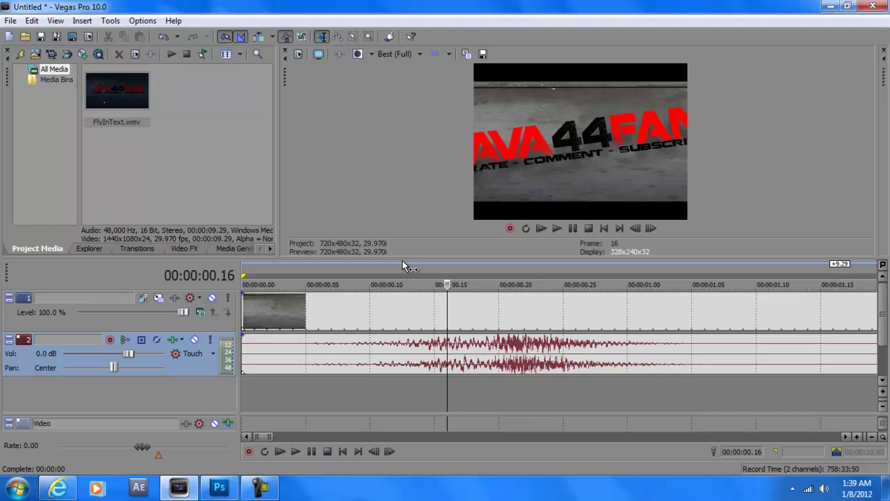
pyautogui.hotkey('ctrl', 'z')
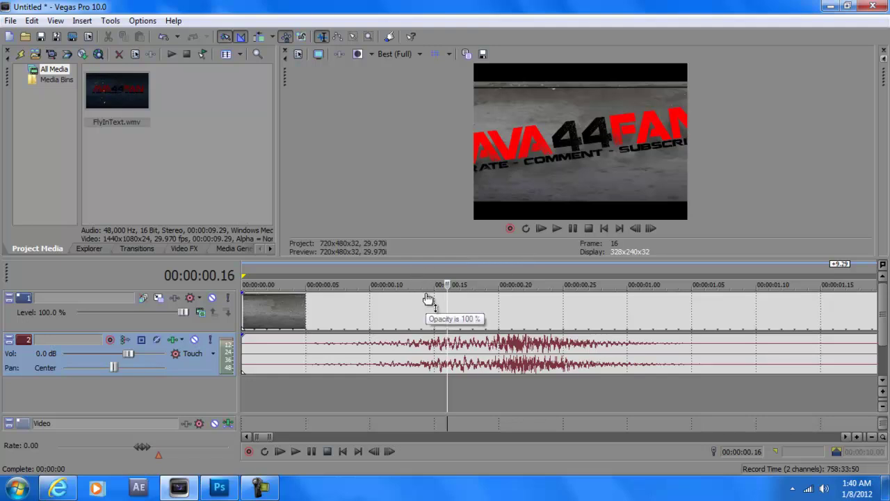
pyautogui.moveTo(428, 299); pyautogui.dragTo(452, 289)
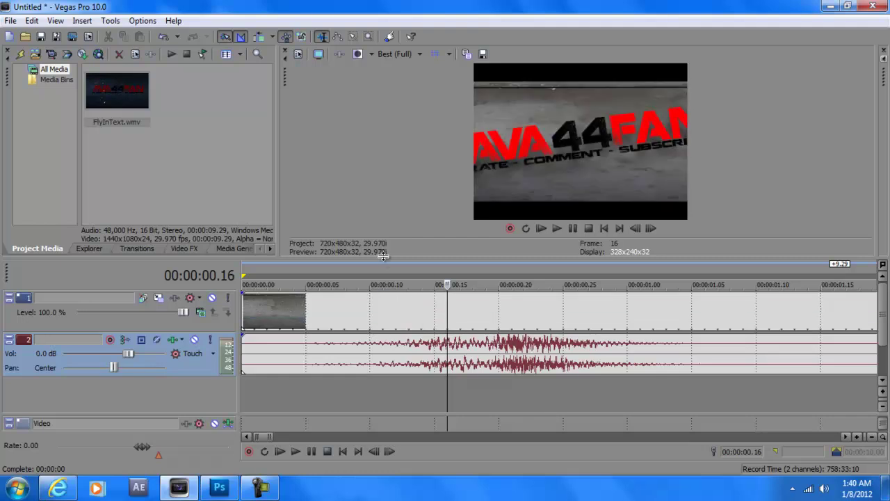
pyautogui.hotkey('alt', 'Right')
pyautogui.hotkey('alt', 'Right')
pyautogui.hotkey('alt', 'Right')
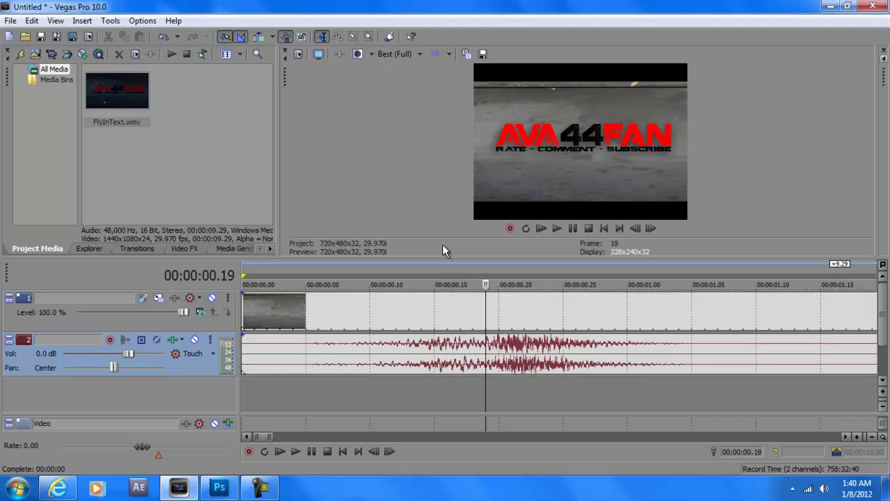
pyautogui.hotkey('alt', 'Right')
pyautogui.hotkey('alt', 'Left')
pyautogui.press('Down')
pyautogui.press('Down')
pyautogui.press('Up')
pyautogui.press('Up')
# Split the FlyInText clip at 00:00:00.19 with S.
pyautogui.press('s')
pyautogui.scroll(3, 585, 276)
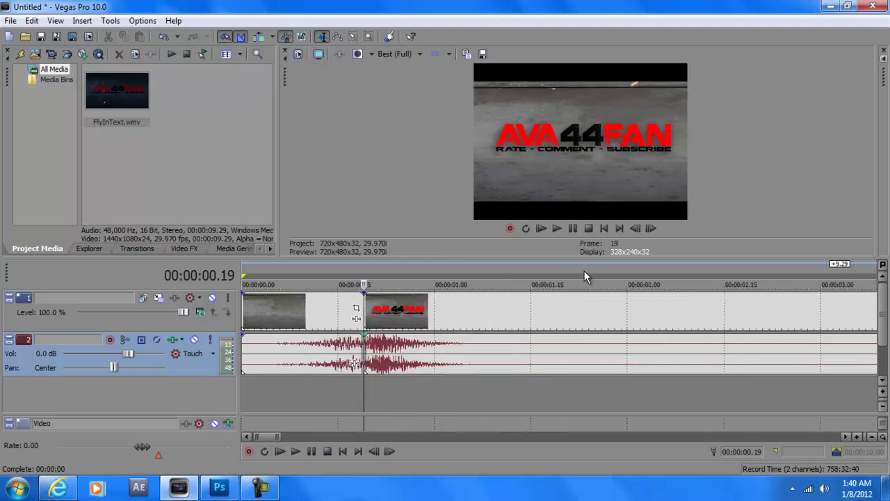
pyautogui.press('Down')
pyautogui.press('Down')
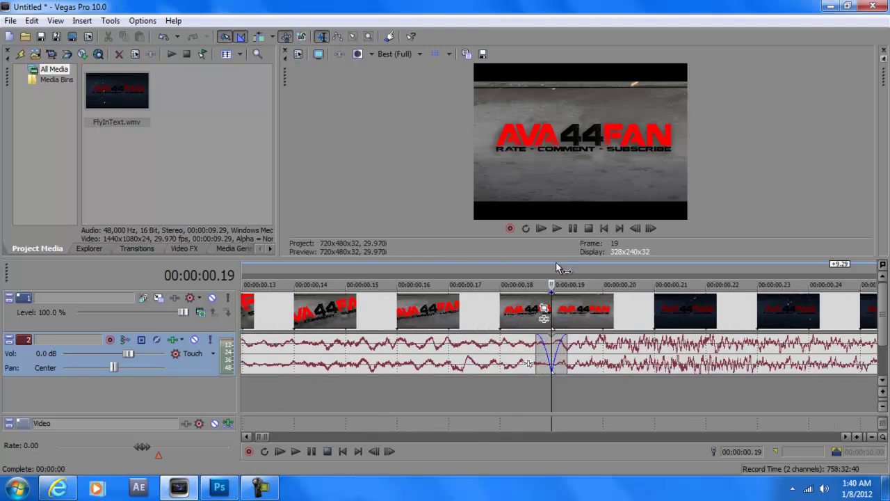
pyautogui.press('Up')
pyautogui.scroll(-5, 623, 314)
# In the FlyInText Pan/Crop, shrink the frame slightly and shift it left and up.
pyautogui.click(713, 308)
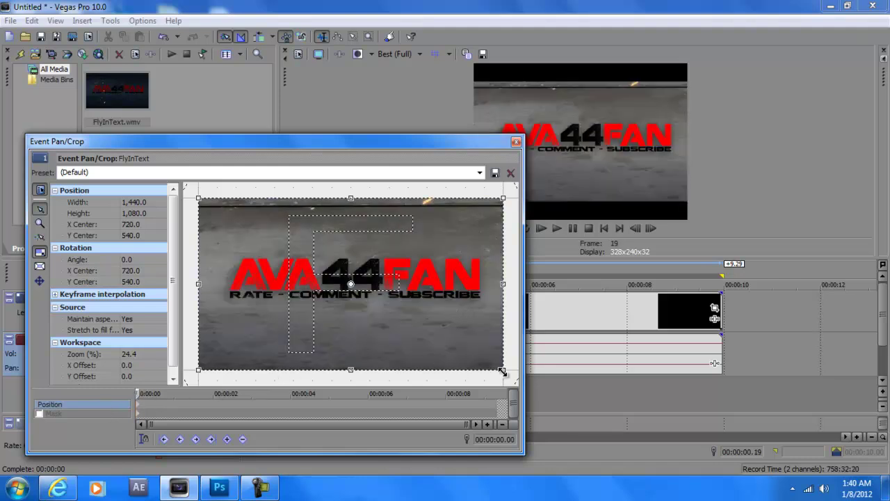
pyautogui.moveTo(502, 372); pyautogui.dragTo(472, 349)
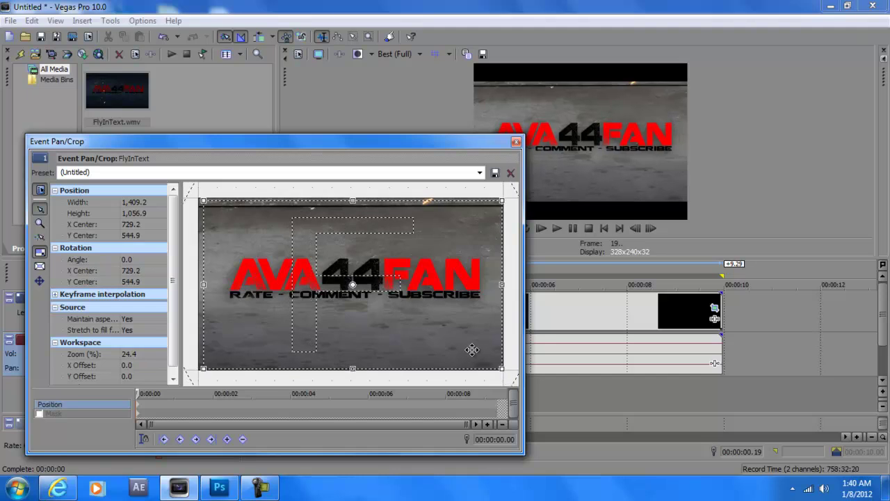
pyautogui.moveTo(471, 349); pyautogui.dragTo(467, 347)
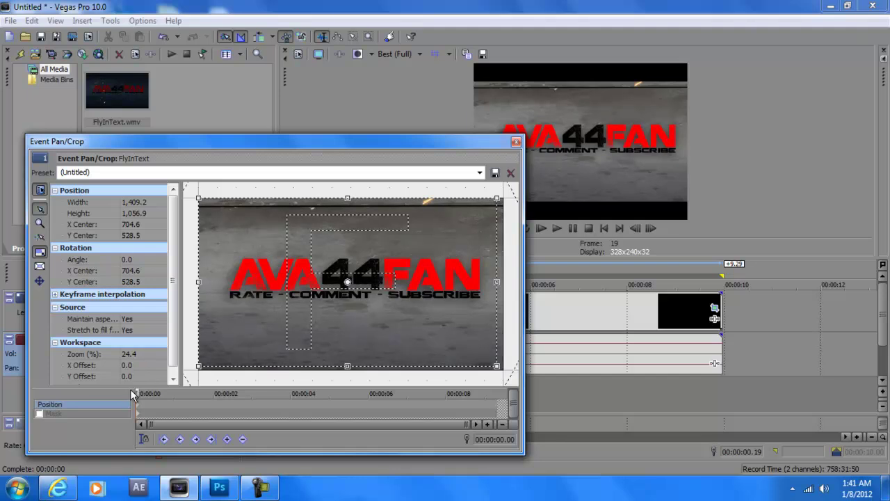
# Keyframe shifted framings right-down and left over the next frames, then re-centre the crop frame.
pyautogui.click(145, 393)
pyautogui.press('Right')
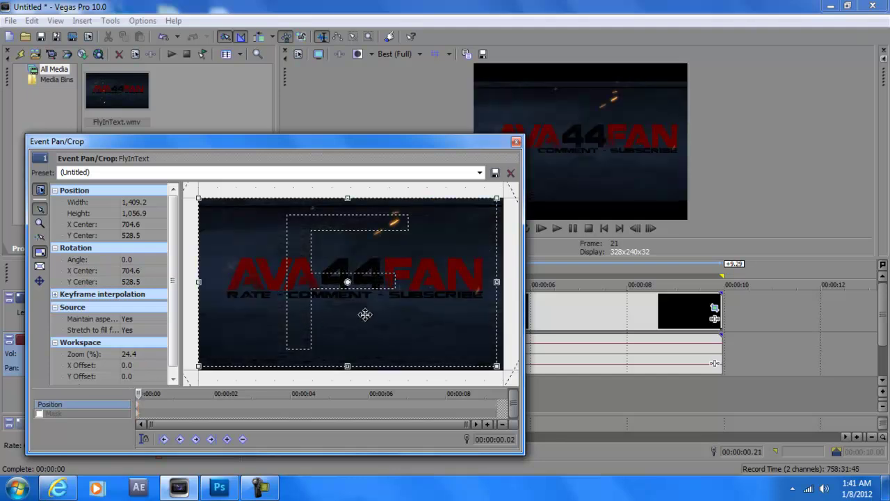
pyautogui.moveTo(367, 313); pyautogui.dragTo(371, 318)
pyautogui.click(143, 393)
pyautogui.moveTo(338, 325); pyautogui.dragTo(333, 324)
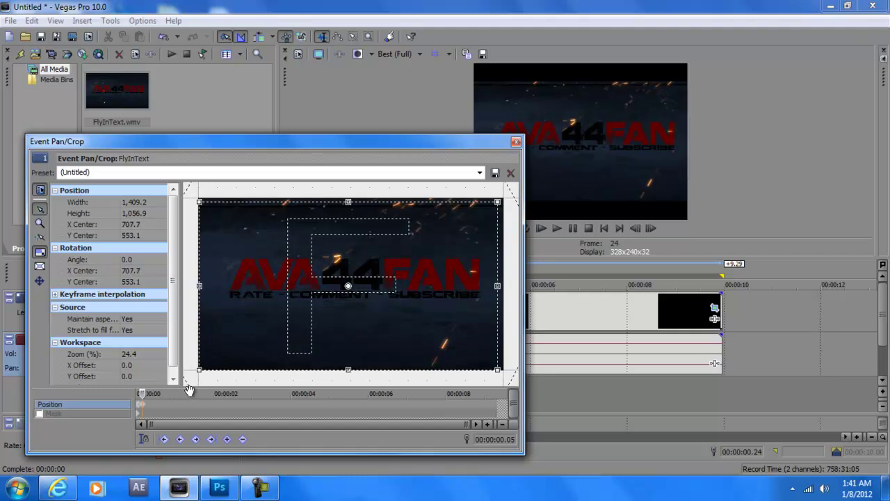
pyautogui.click(146, 393)
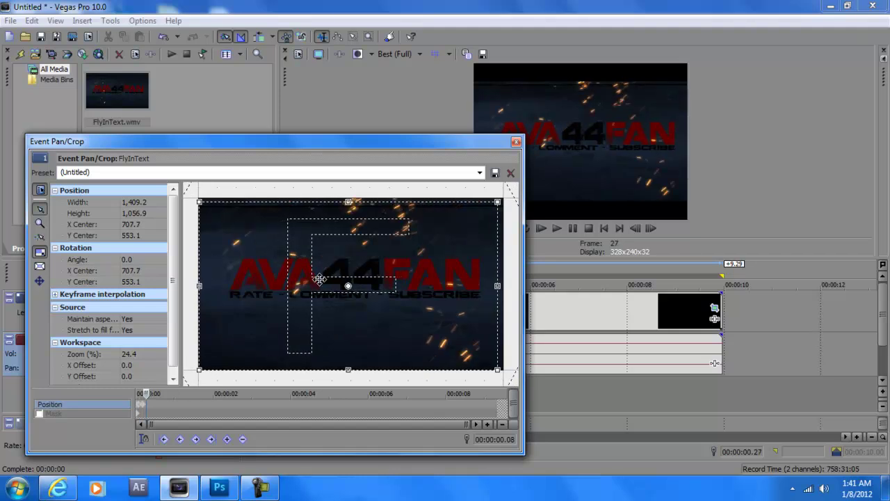
pyautogui.rightClick(320, 288)
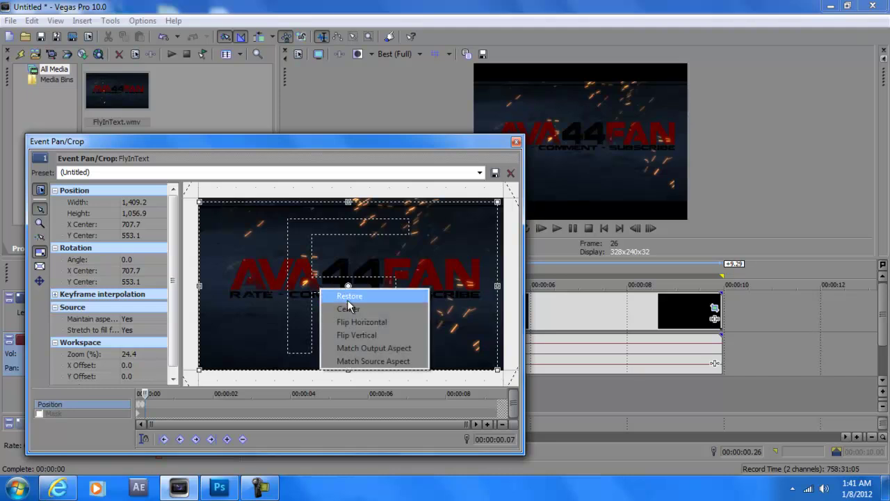
pyautogui.click(348, 308)
pyautogui.click(516, 142)
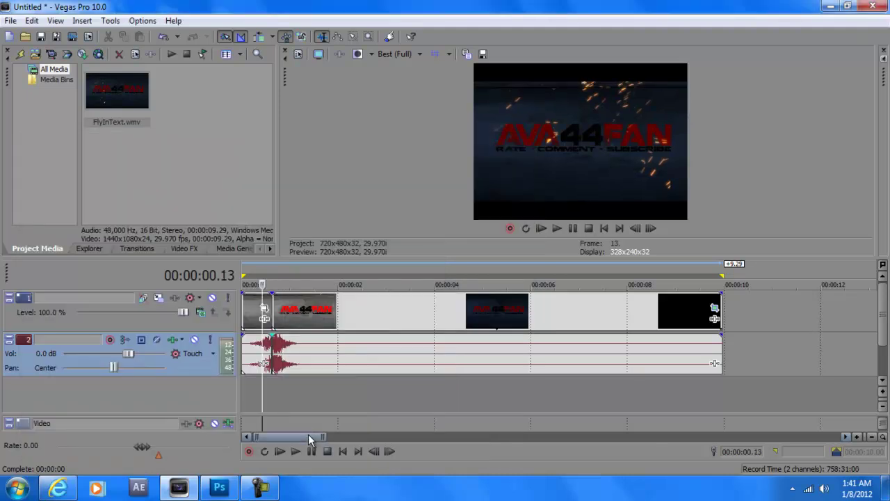
pyautogui.click(262, 285)
pyautogui.click(280, 451)
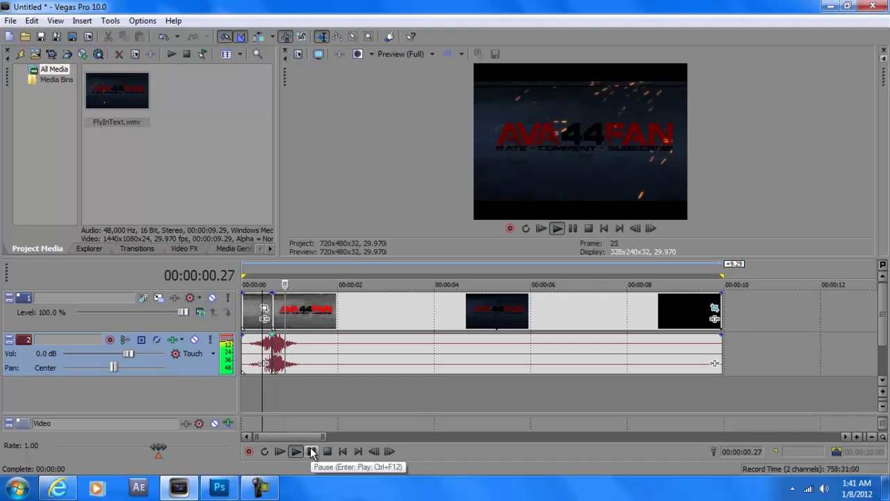
pyautogui.click(297, 451)
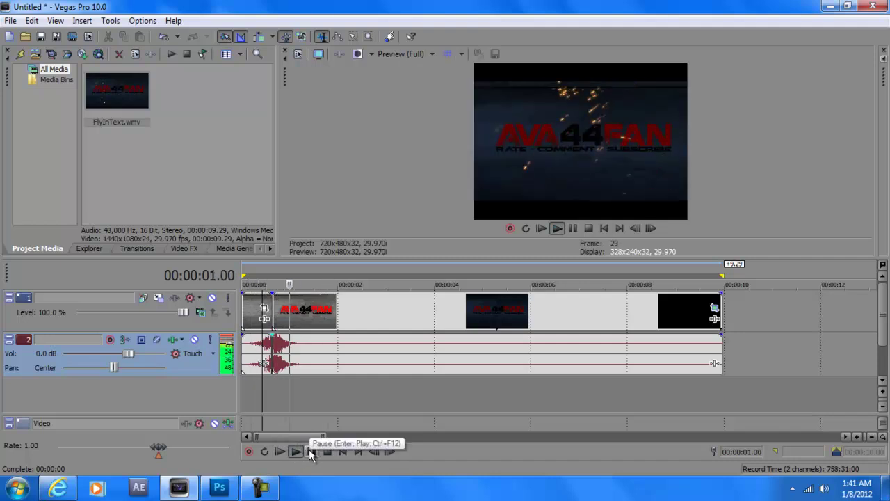
pyautogui.click(283, 451)
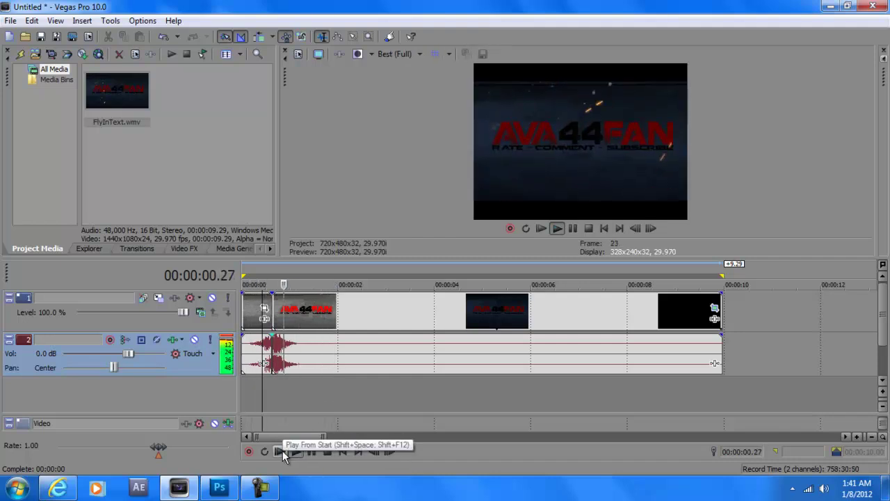
pyautogui.click(283, 451)
pyautogui.click(282, 451)
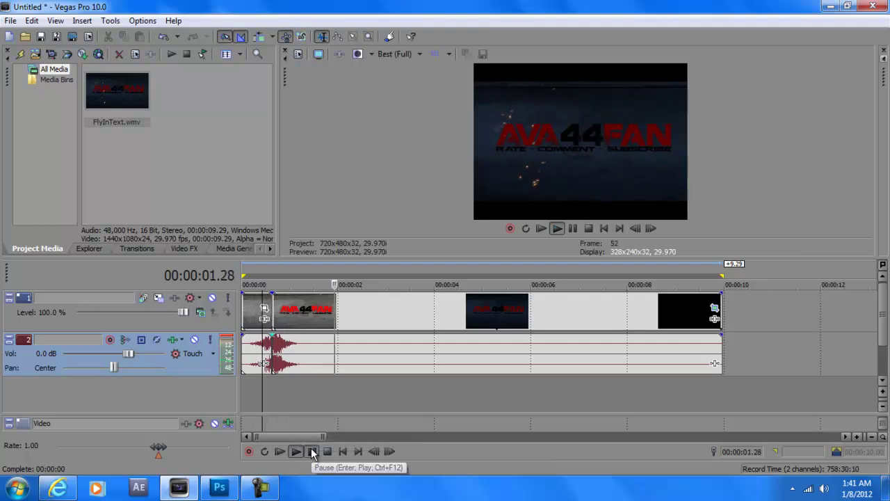
pyautogui.click(260, 486)
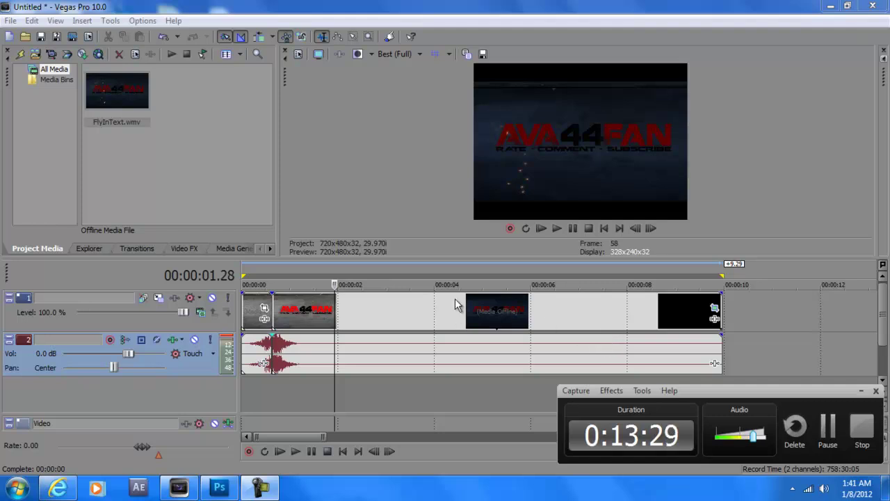
# Maximize the timeline, set the playhead to 00:00:00.19, and drag the splitter to enlarge the Video Preview.
pyautogui.click(257, 278)
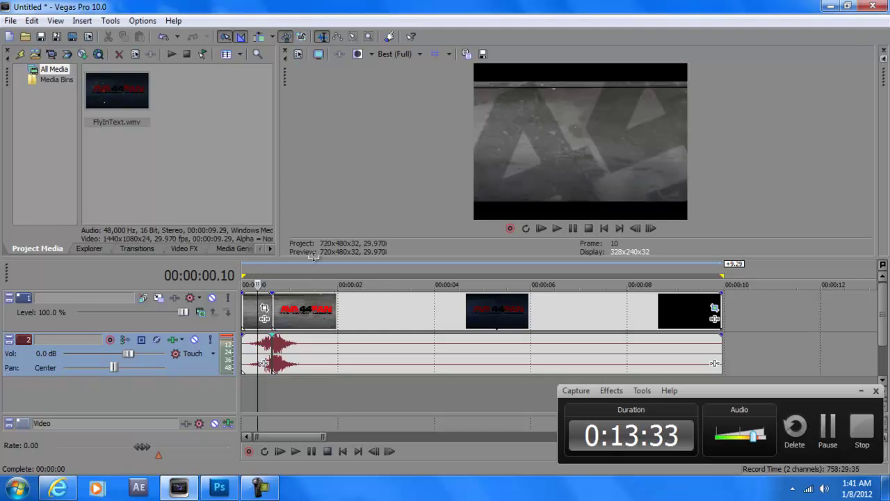
pyautogui.doubleClick(313, 256)
pyautogui.click(272, 75)
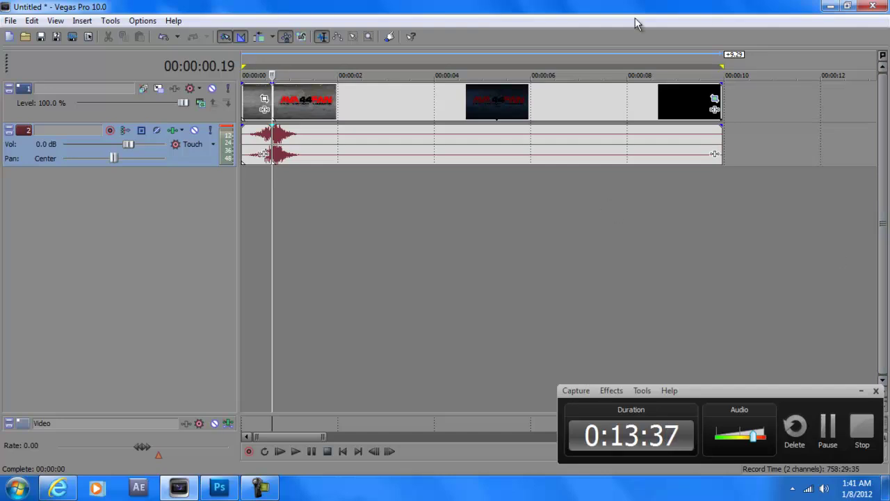
pyautogui.moveTo(623, 49); pyautogui.dragTo(623, 464)
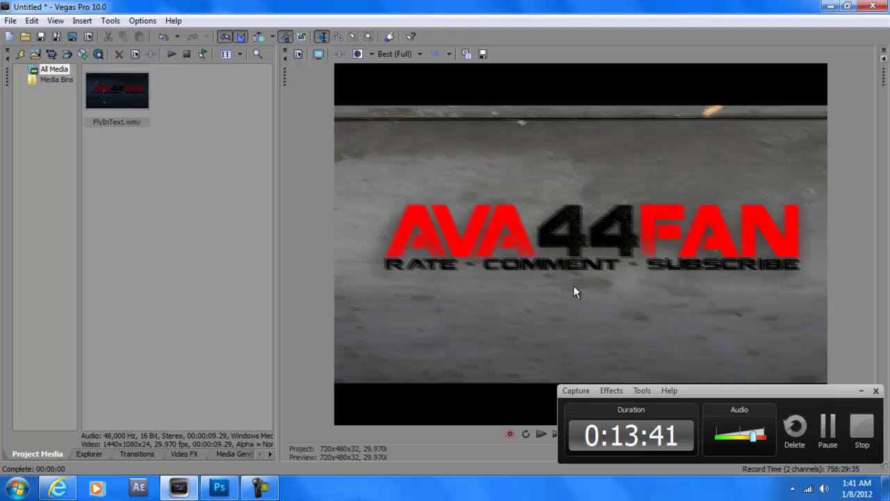